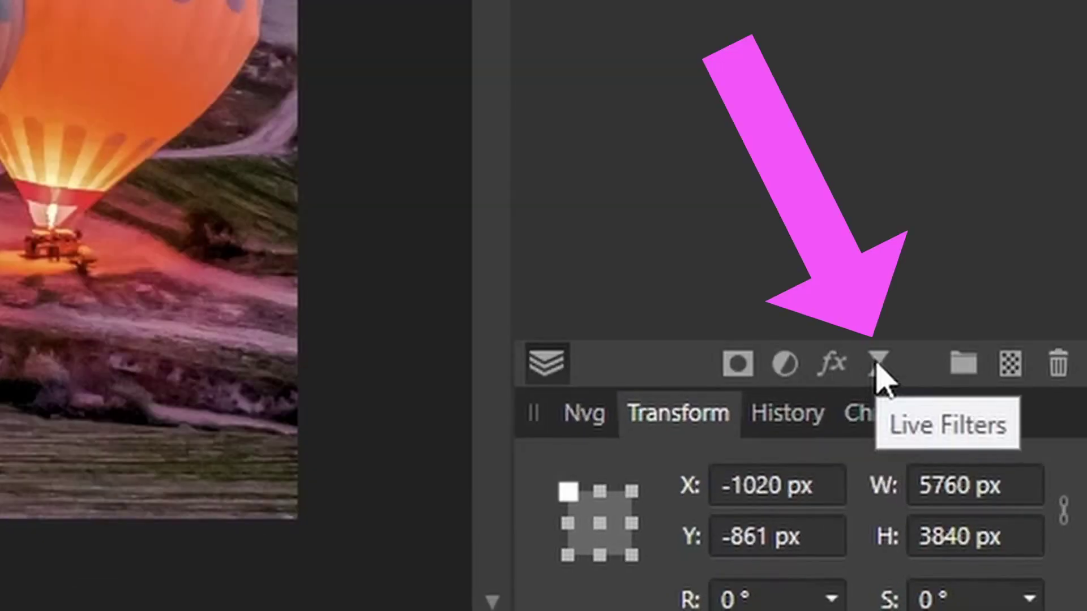
Add a Depth of Field live filter with Preserve Alpha on and a larger blur radius.
click(878, 365)
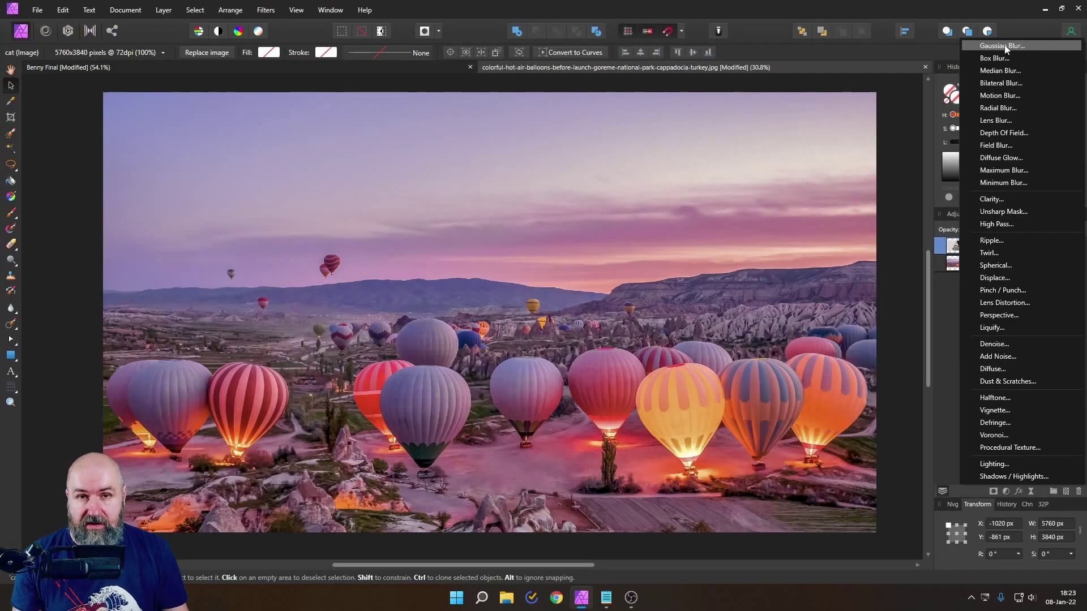
click(997, 131)
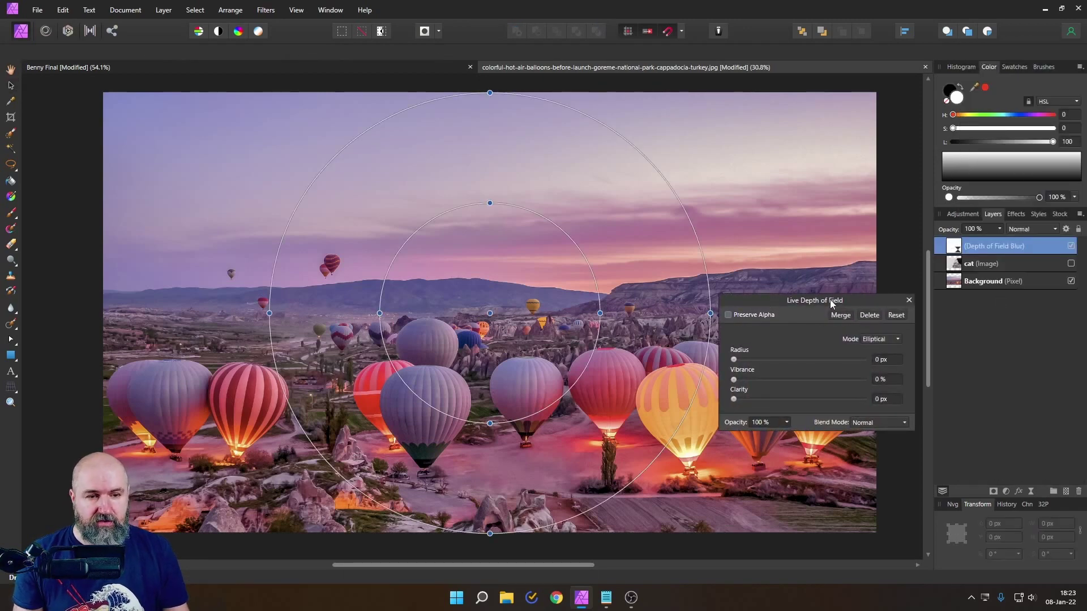
drag(734, 360, 837, 365)
click(749, 314)
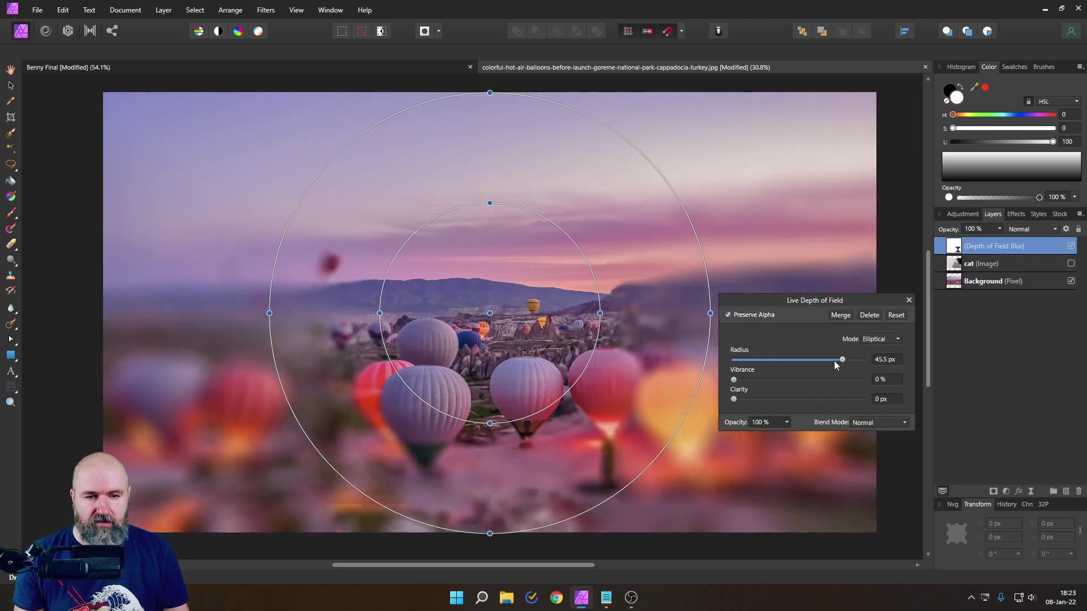
click(909, 300)
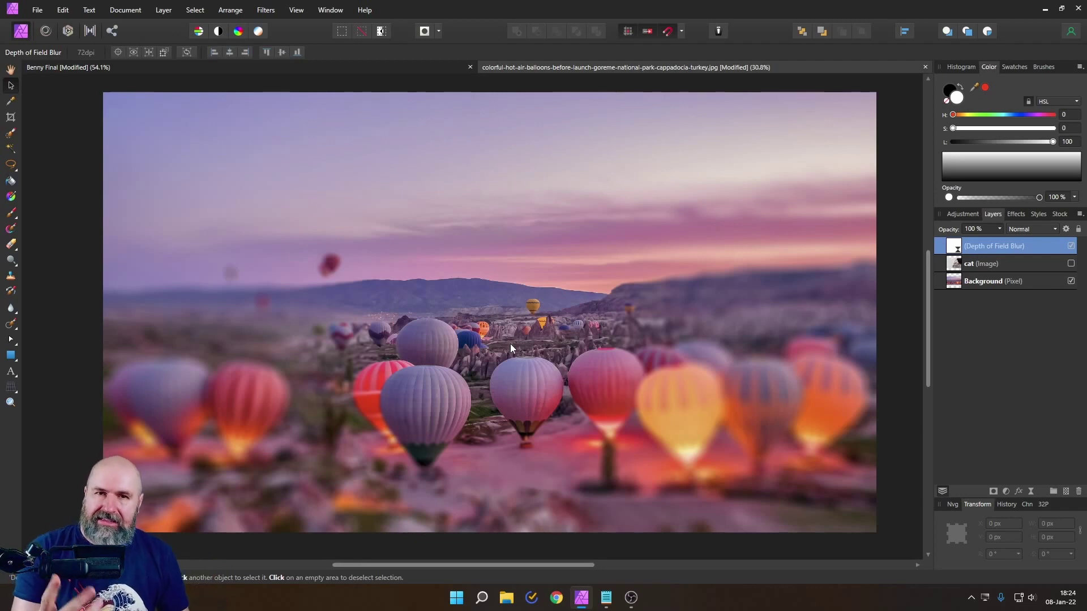
click(1071, 246)
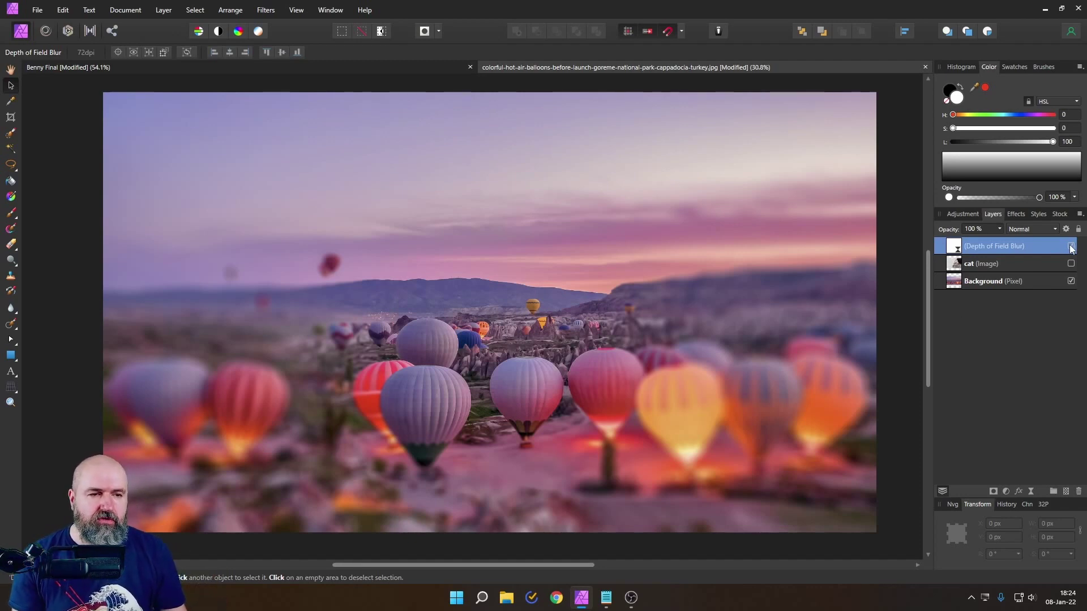
click(967, 281)
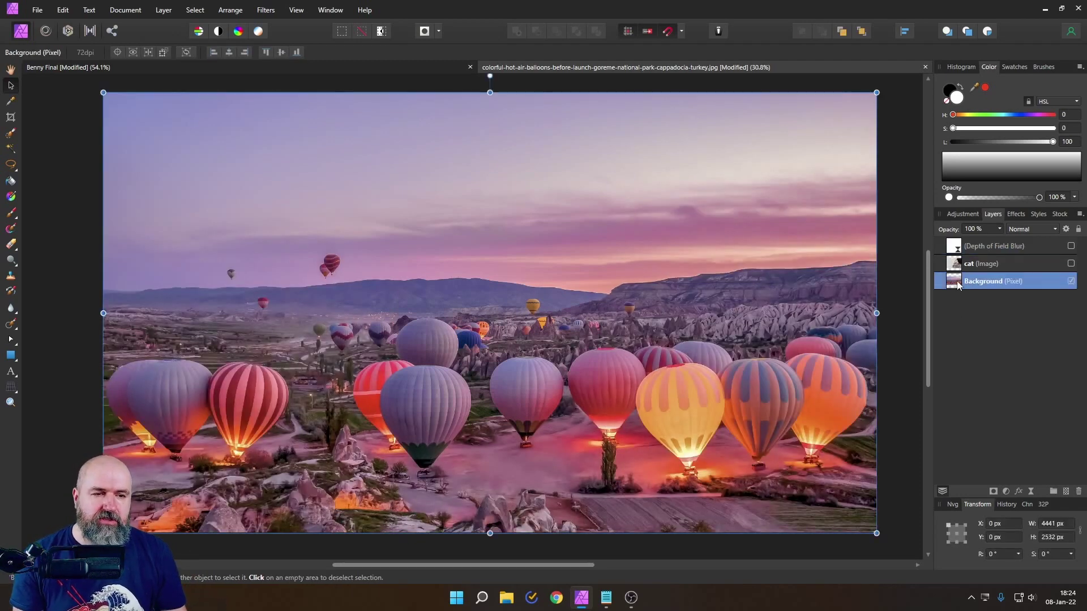
click(265, 10)
mouse_move(270, 25)
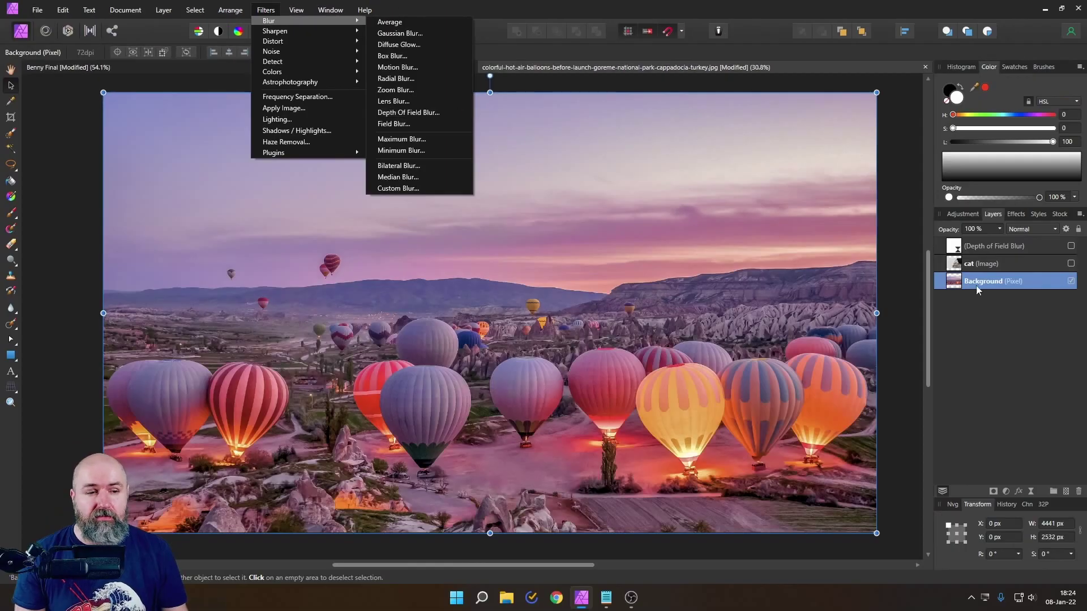
click(1012, 327)
click(1070, 245)
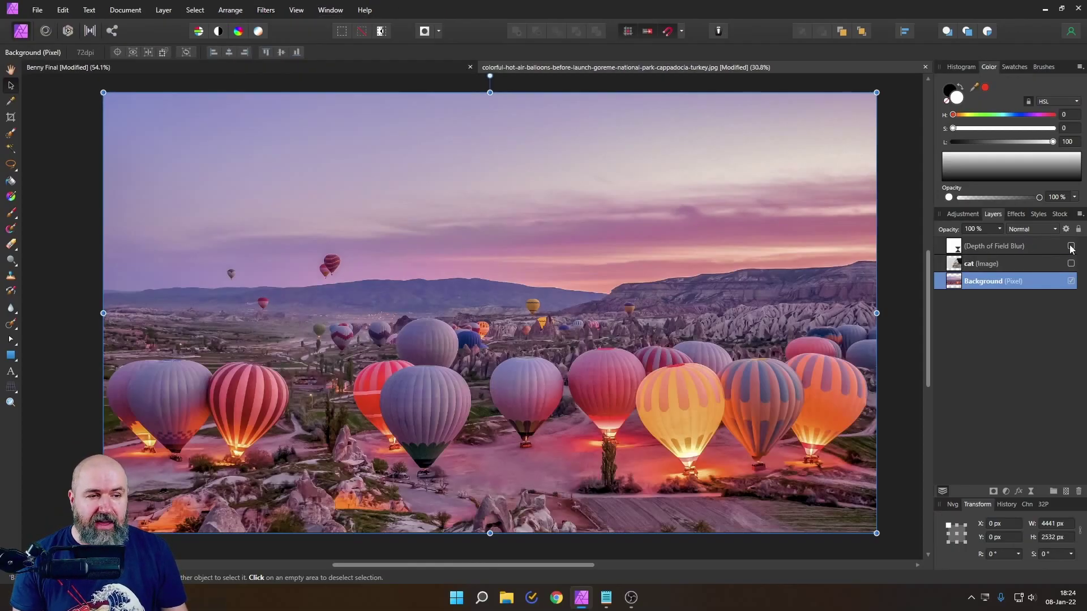
double_click(951, 249)
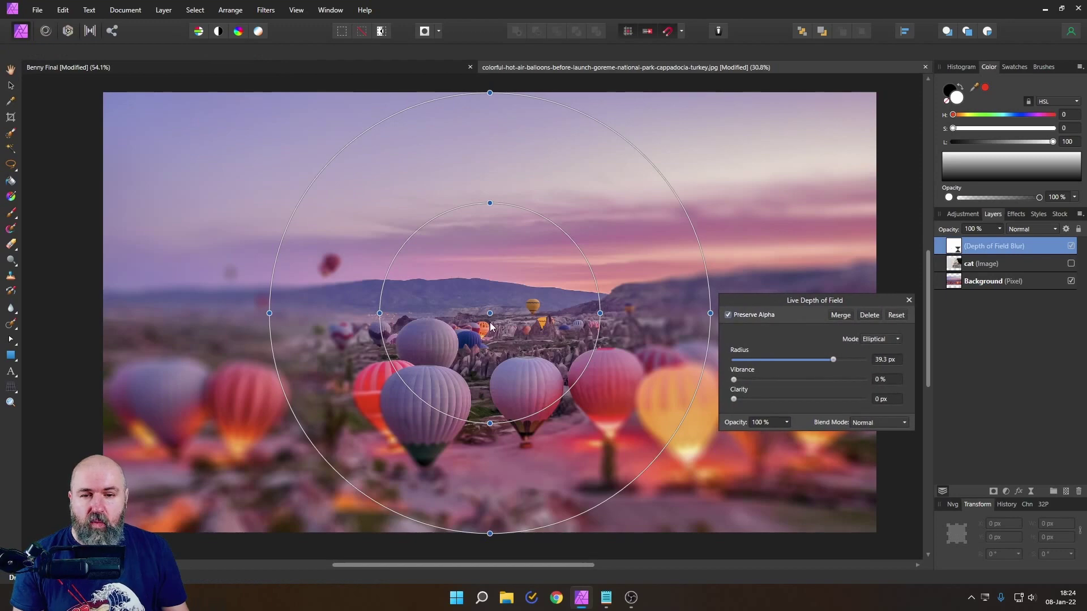
click(909, 300)
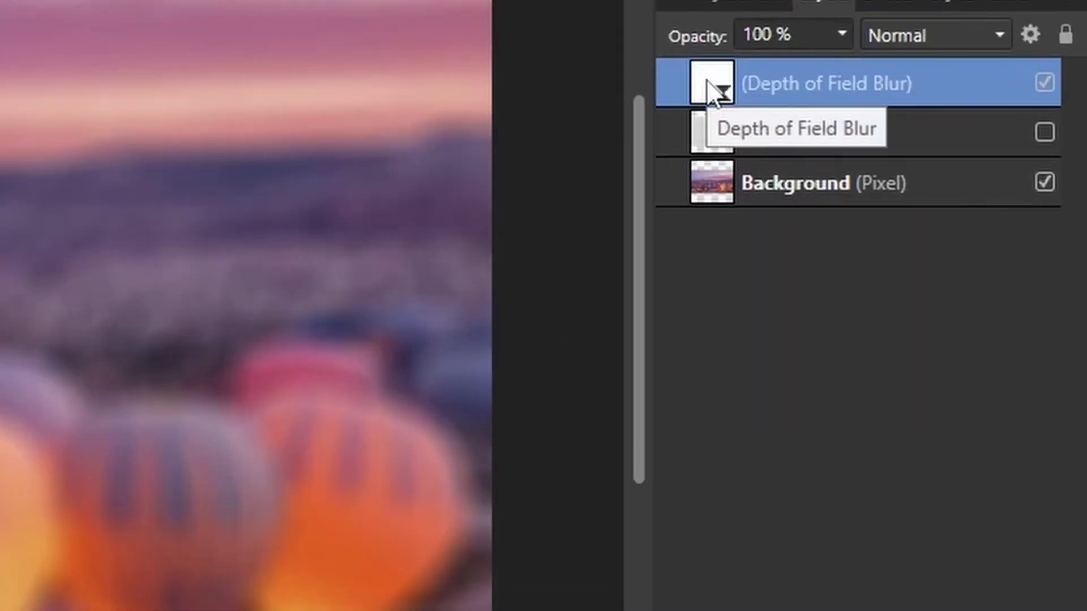
right_click(753, 115)
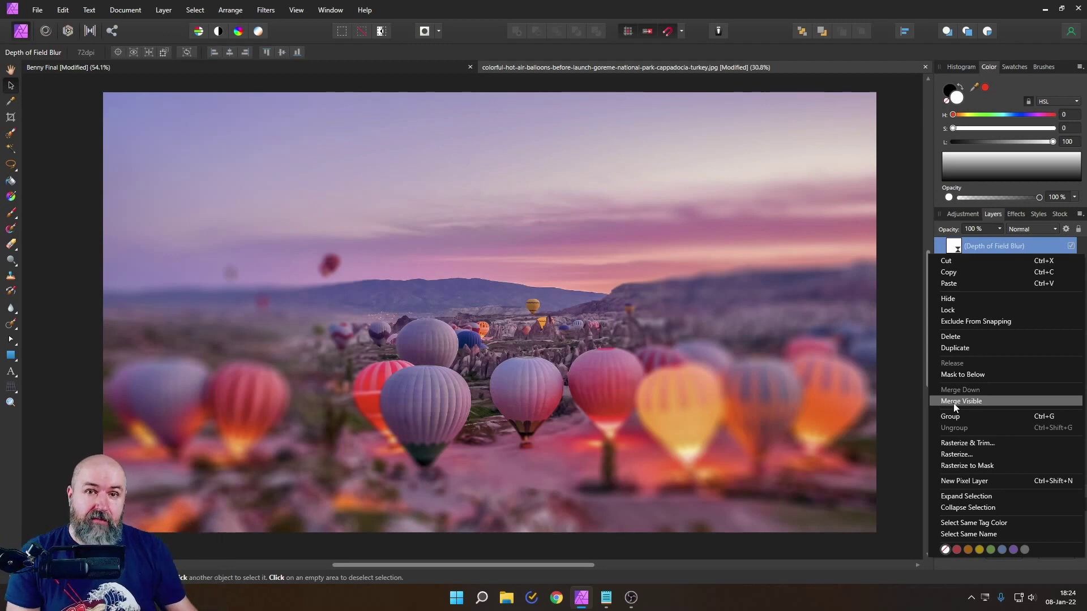
Merge visible into a new pixel layer, hide the blur layer, and toggle the merged layer to compare.
click(954, 401)
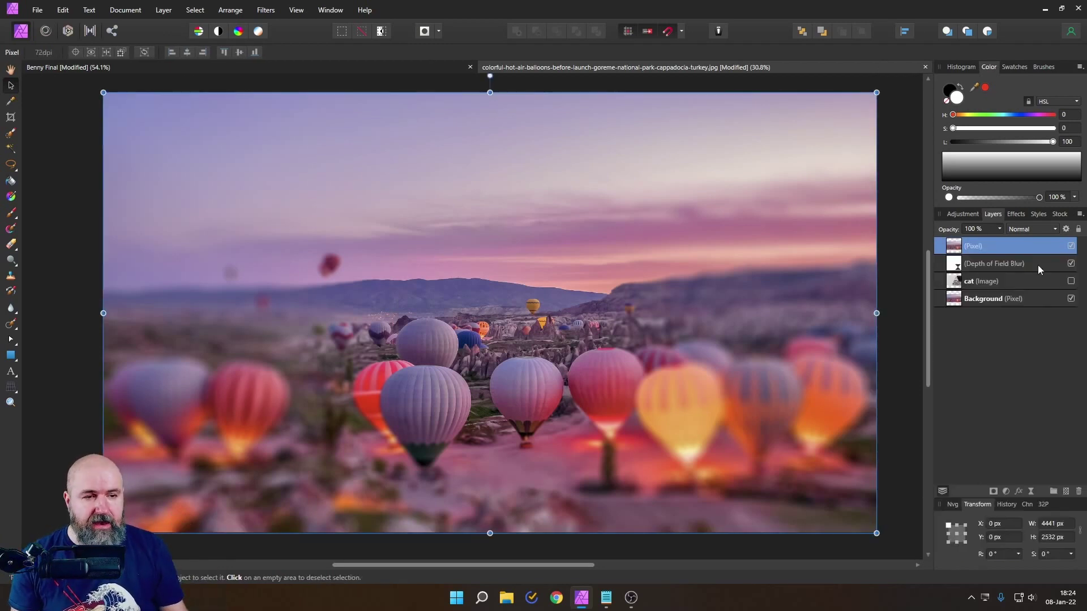
click(1070, 264)
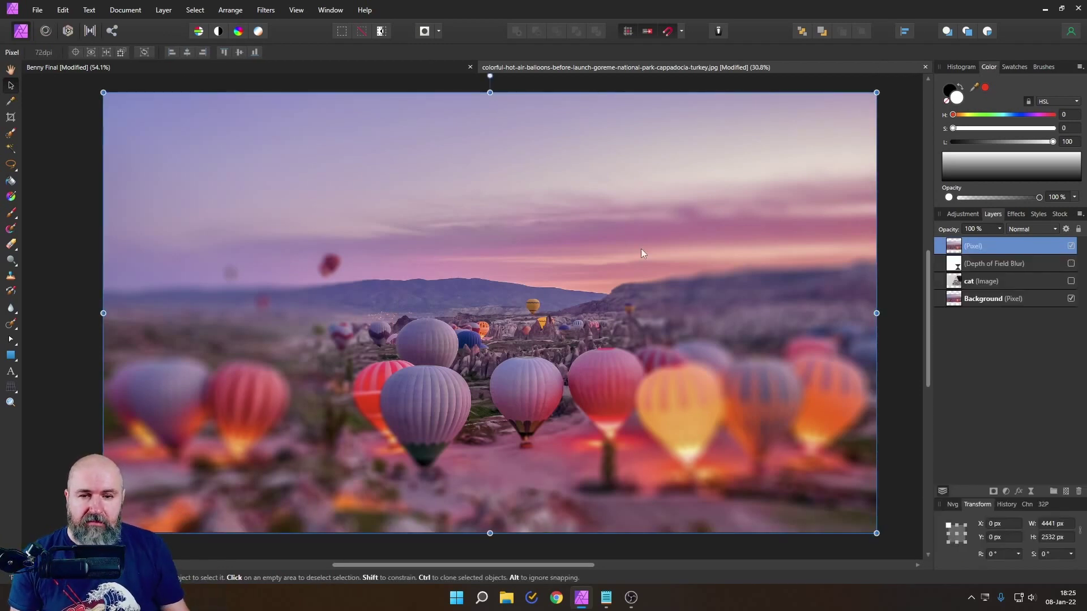
click(1070, 247)
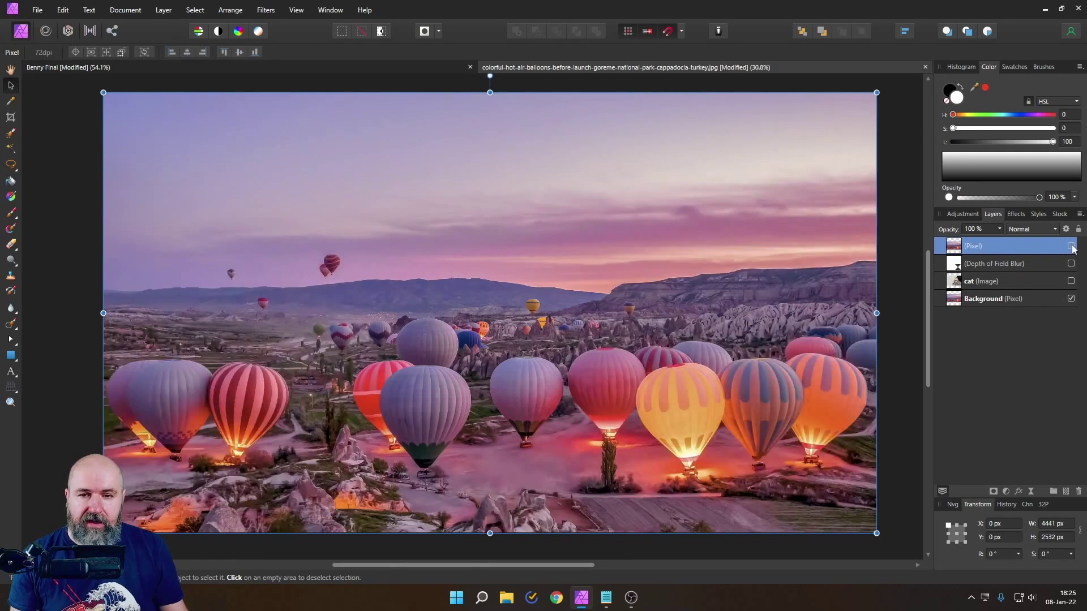
click(1070, 246)
click(1071, 246)
click(1070, 246)
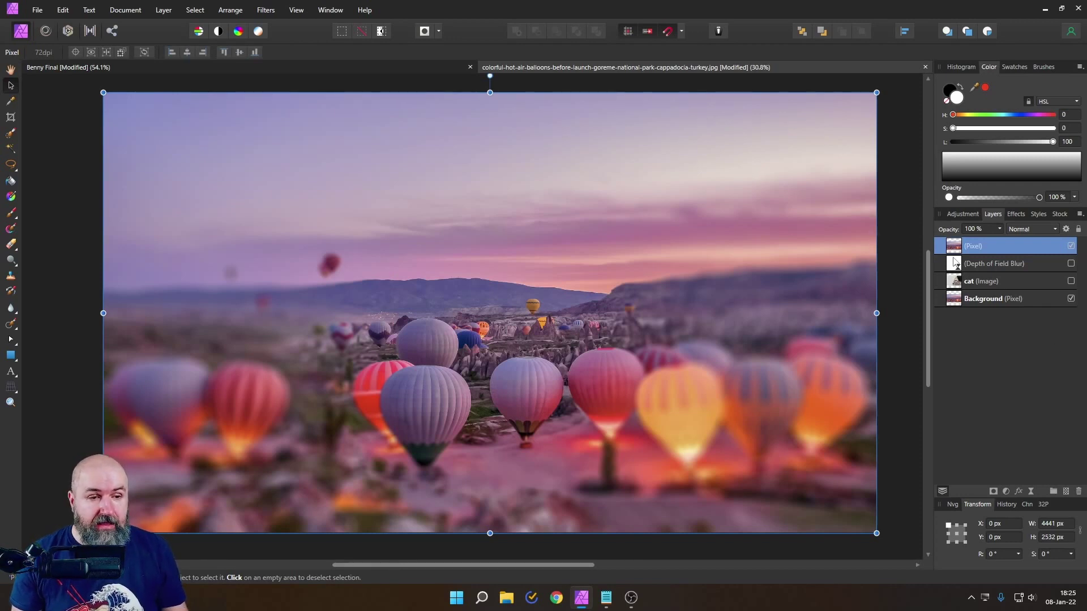
Review the Depth of Field settings, then select the merged Pixel layer, keeping its name.
double_click(956, 262)
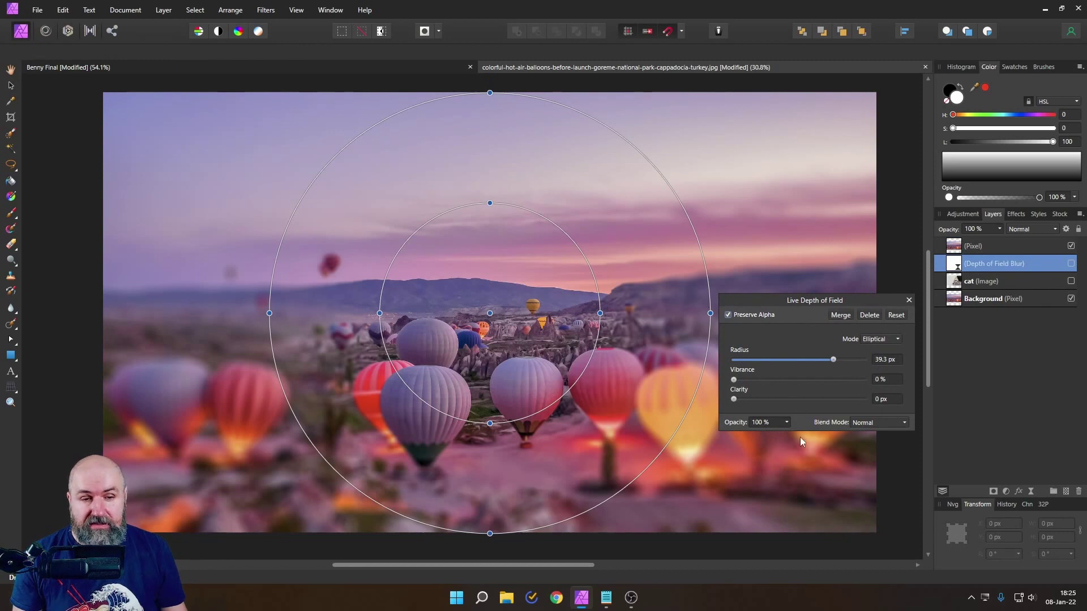
click(909, 301)
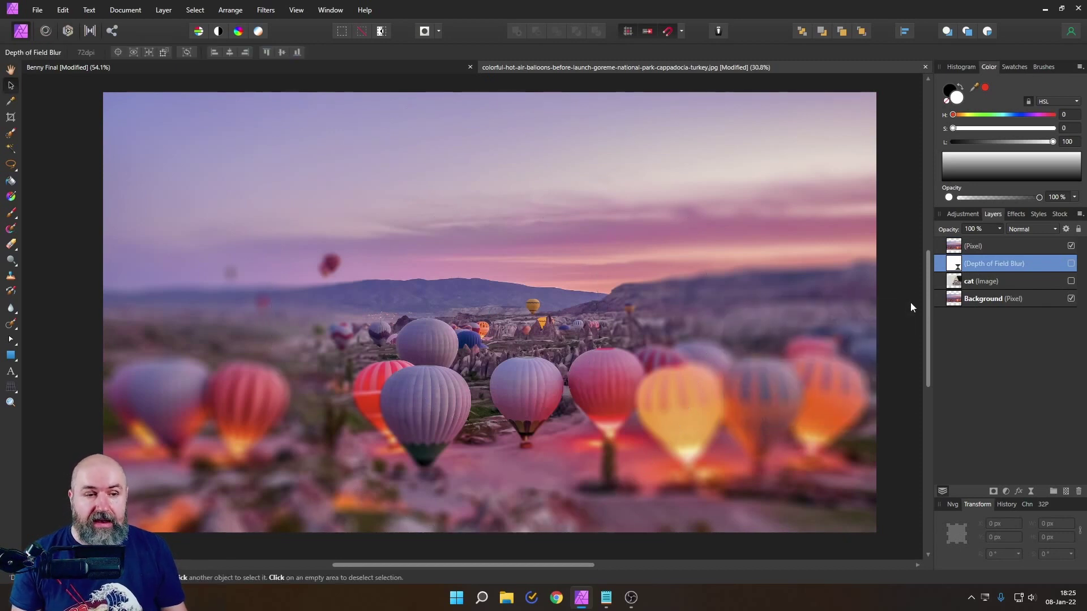
click(952, 249)
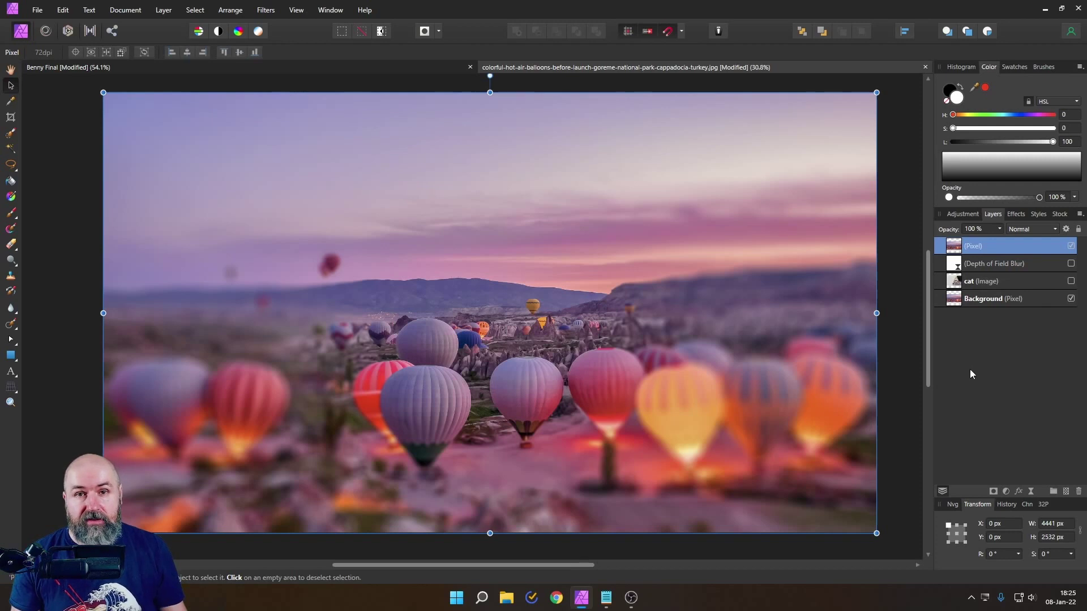
double_click(972, 247)
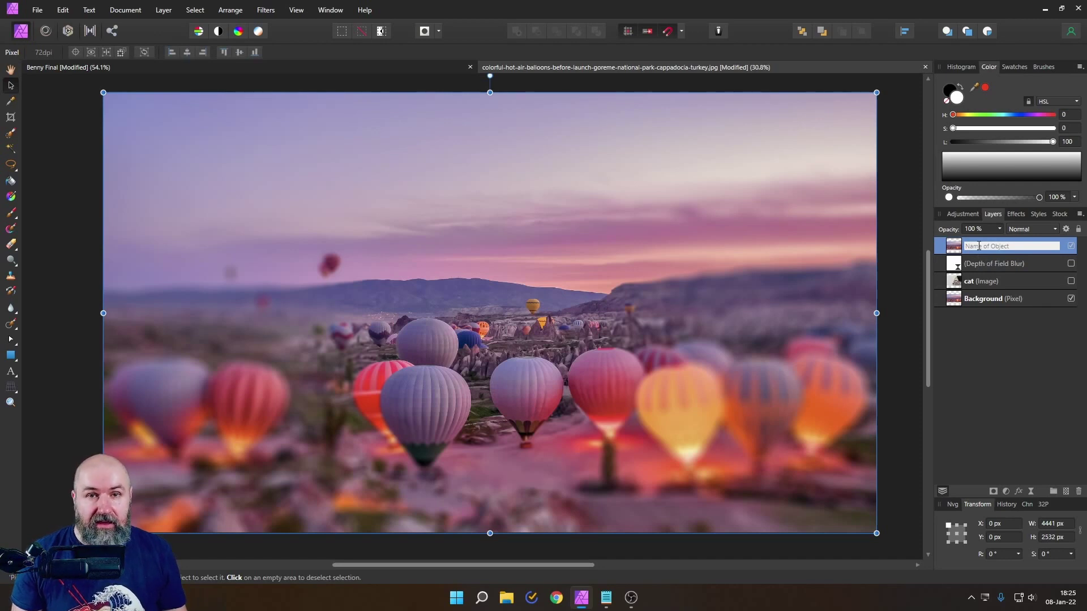
key(Return)
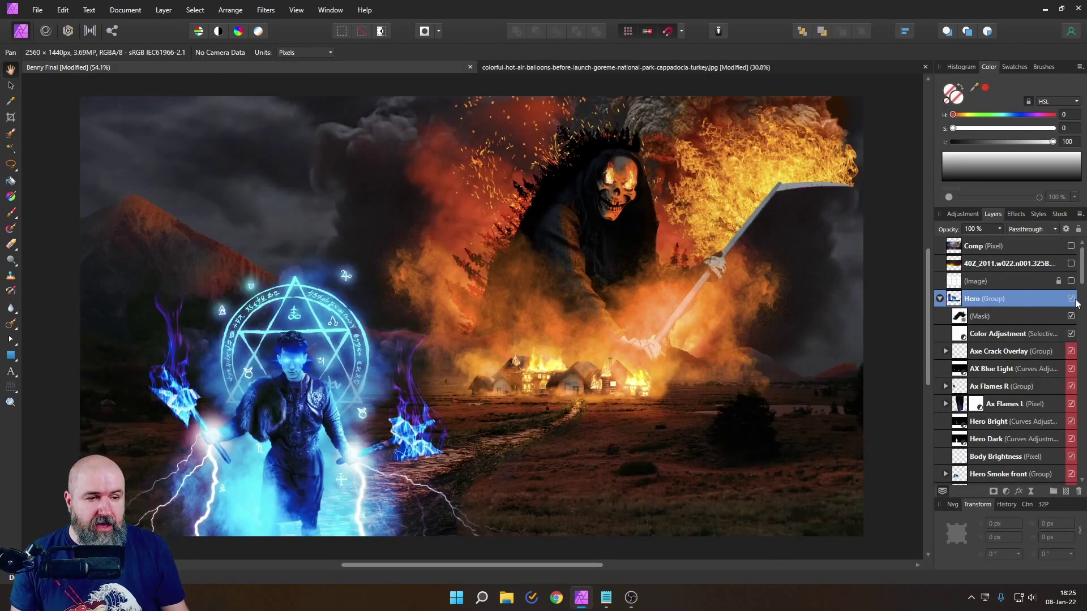
Toggle the Hero group's visibility off and on to compare, leaving it shown.
click(1072, 300)
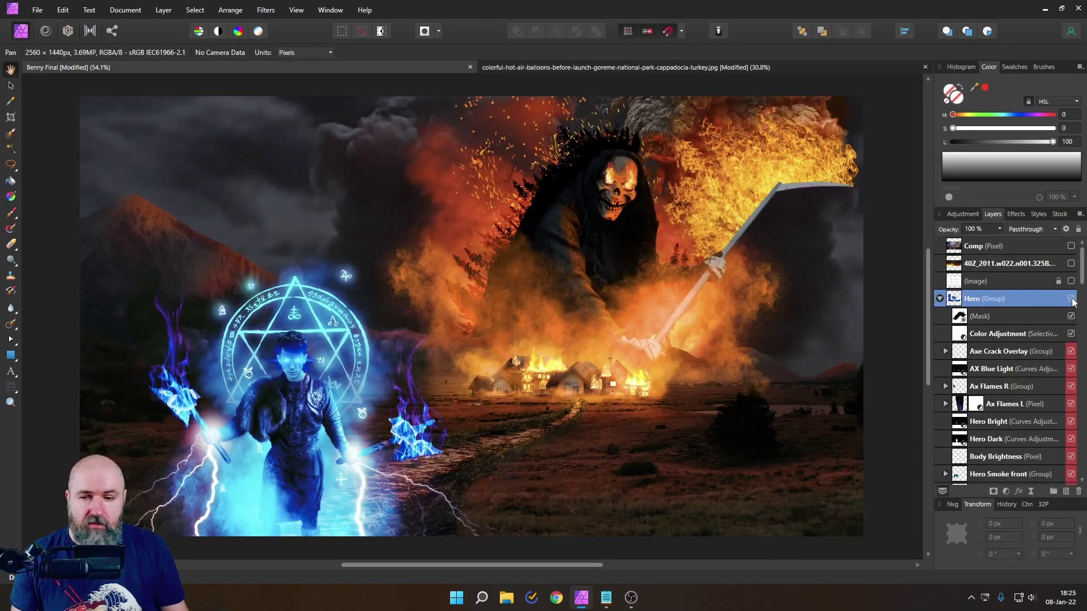
click(1072, 300)
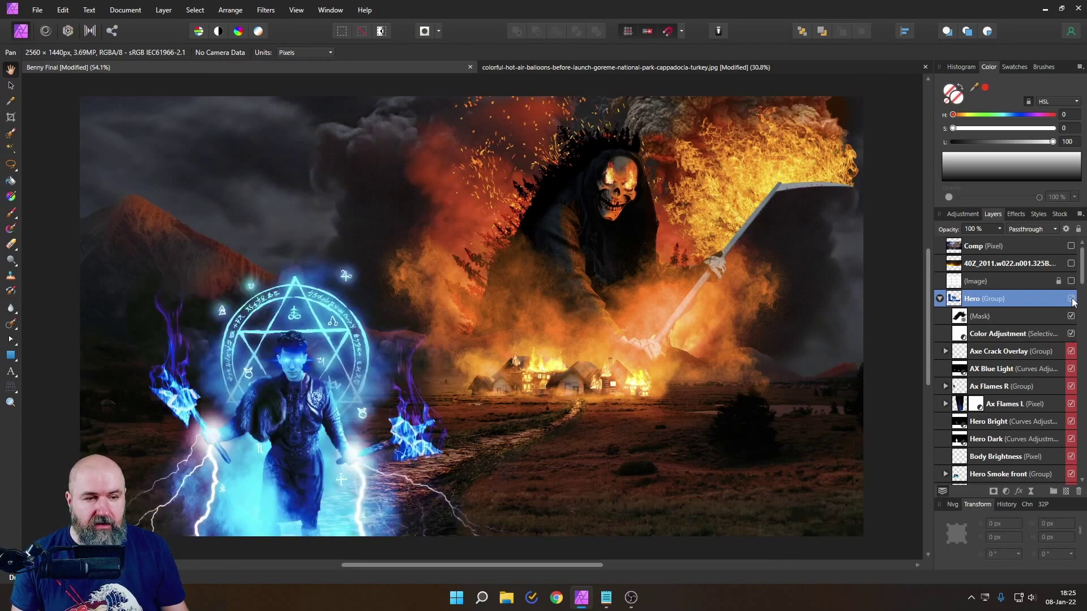
scroll(963, 417, down, 1)
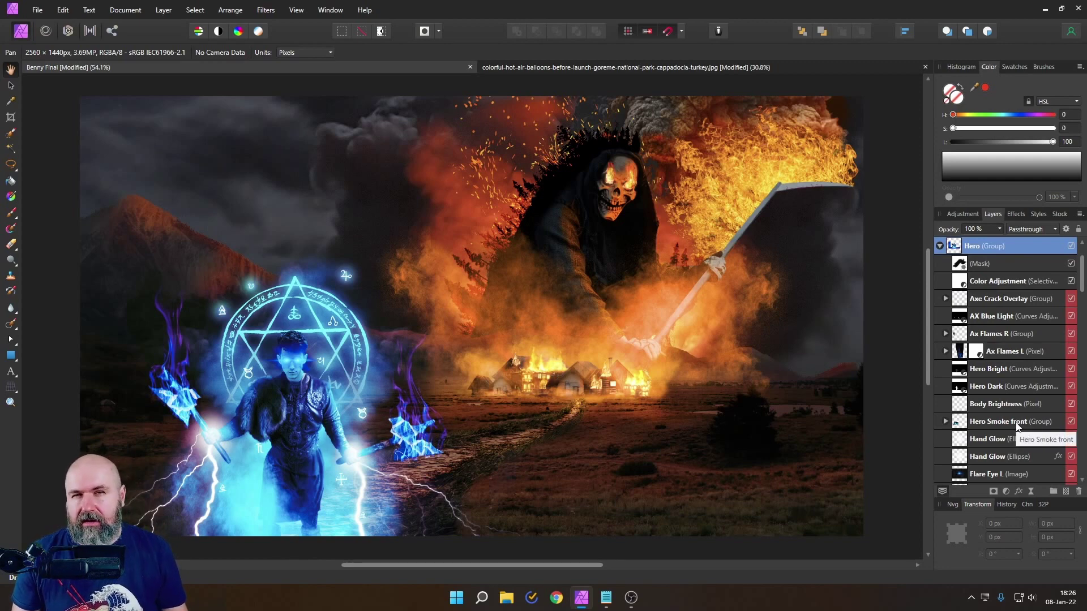
scroll(1013, 423, up, 1)
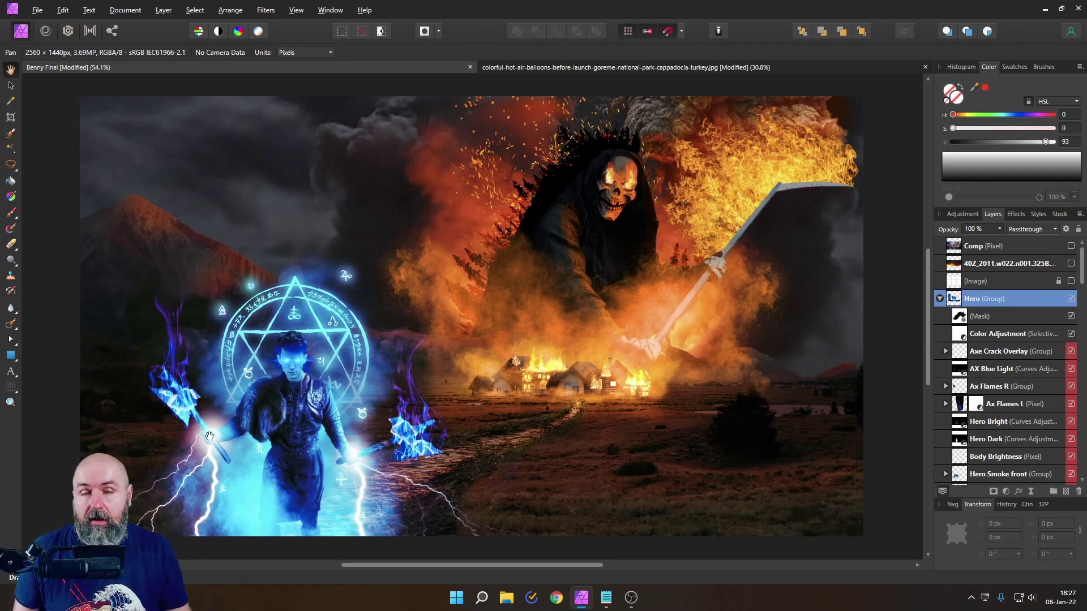
click(1071, 299)
click(1072, 299)
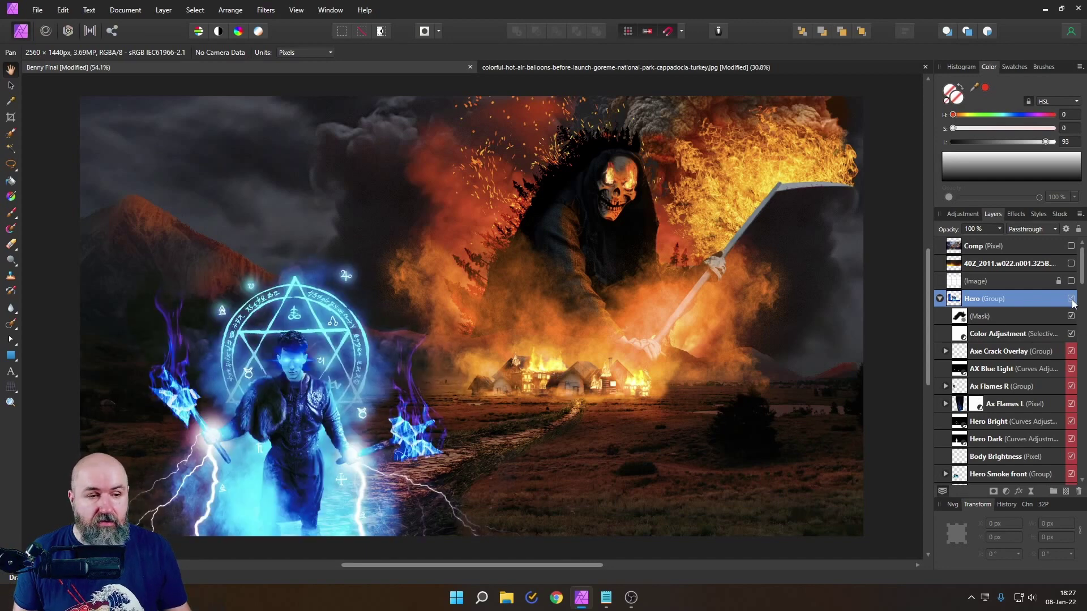
Select the Hero group's layers from the mask down to Flare Eye R and open their context menu.
click(985, 318)
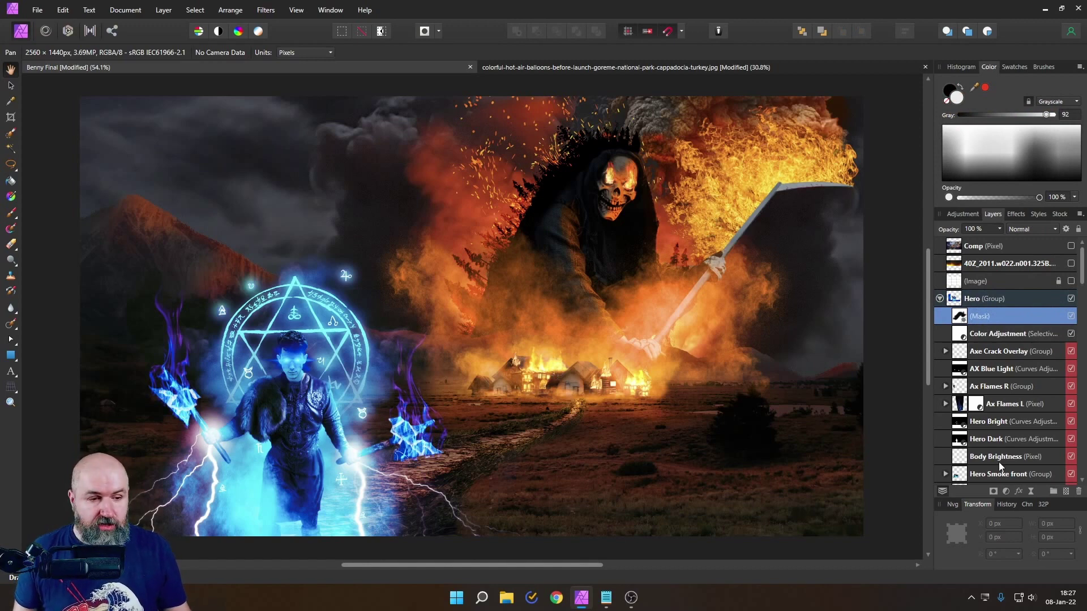
scroll(995, 451, down, 3)
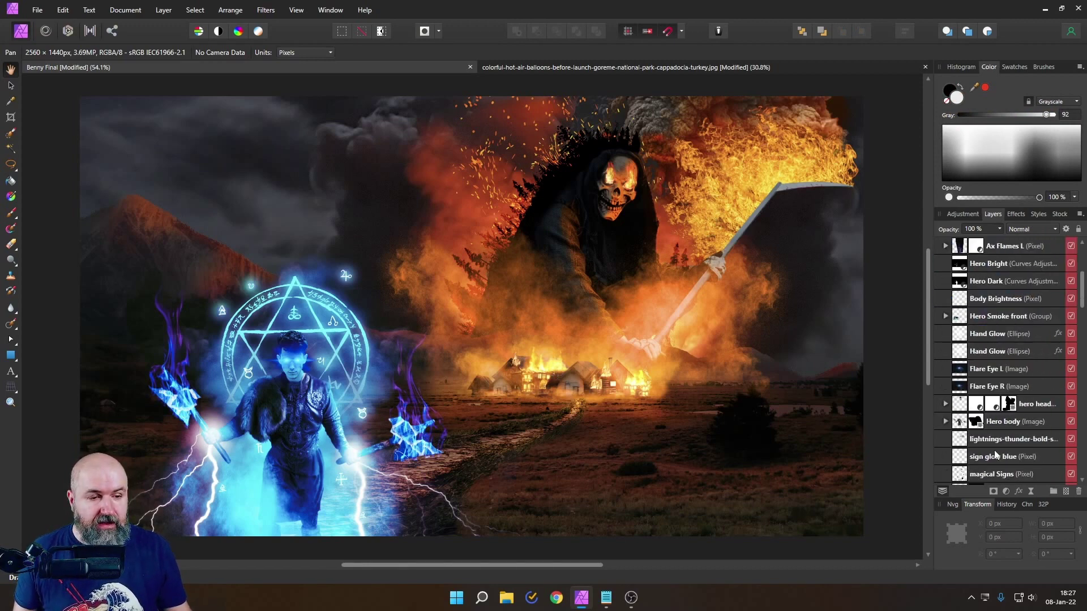
shift+click(995, 387)
scroll(999, 399, up, 2)
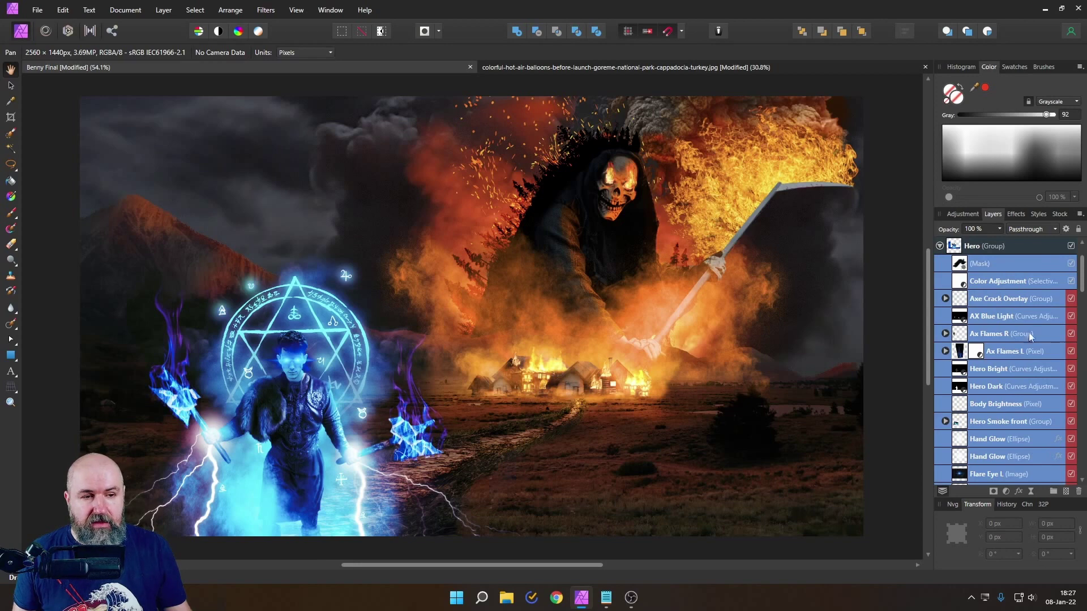
right_click(966, 268)
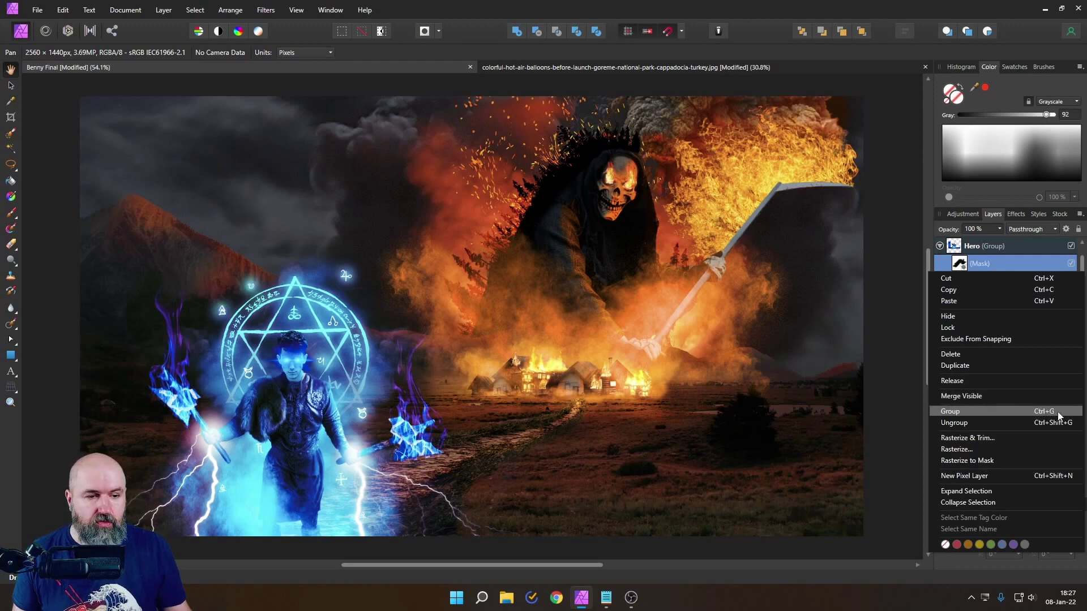
Dismiss the layer menu without grouping, collapse the Hero group and duplicate it.
click(956, 248)
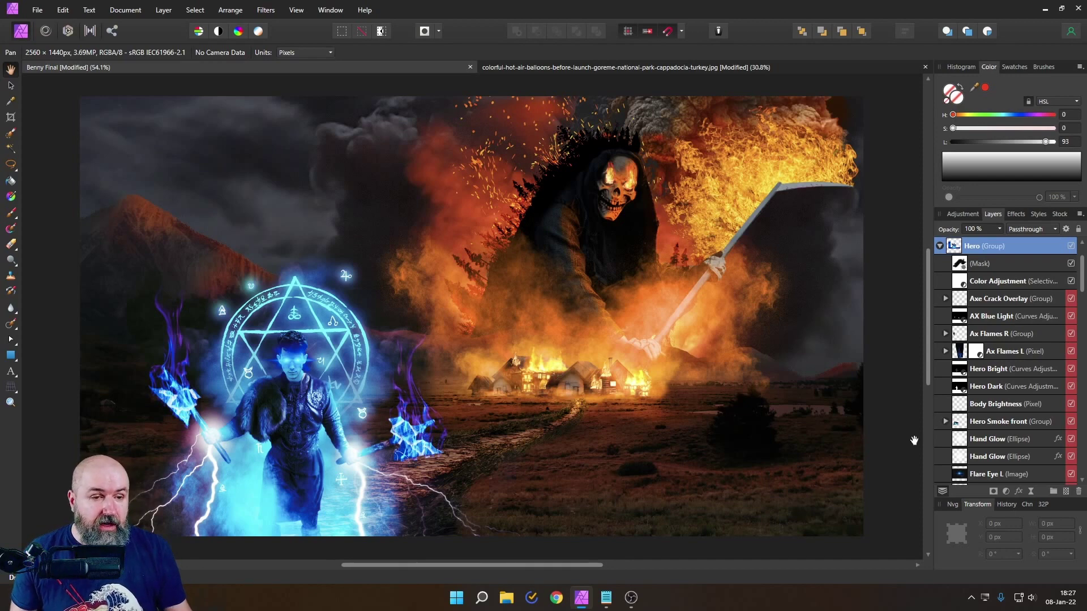
scroll(962, 430, up, 3)
click(940, 298)
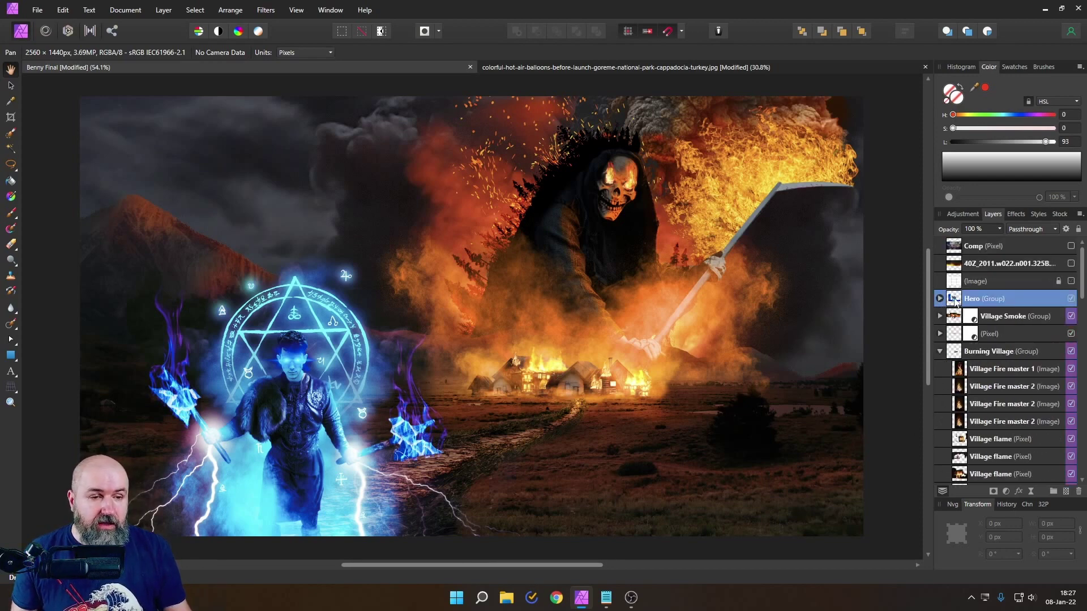
right_click(955, 303)
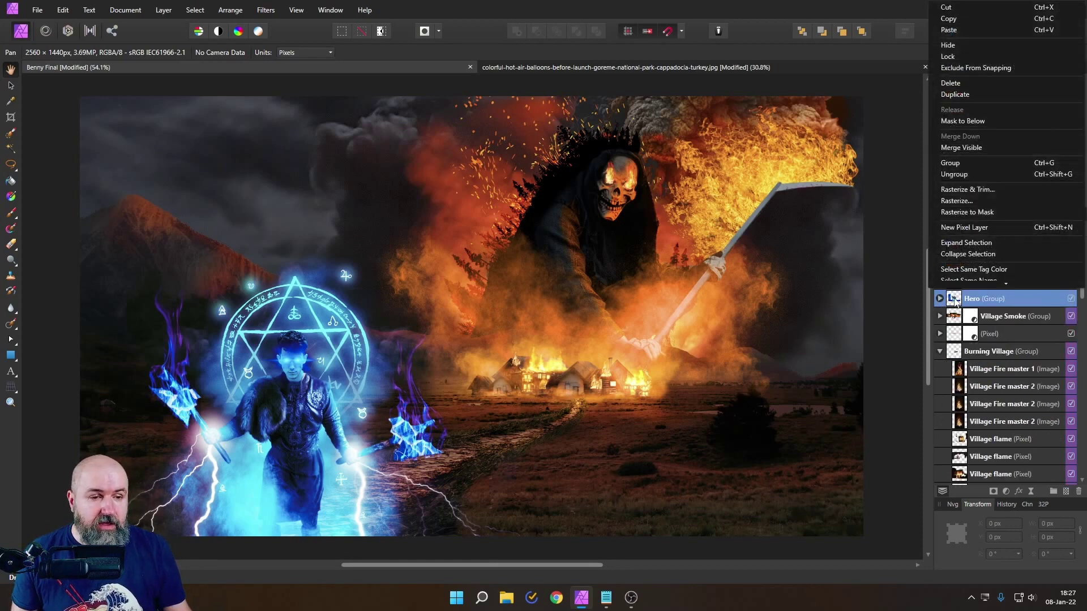
click(961, 97)
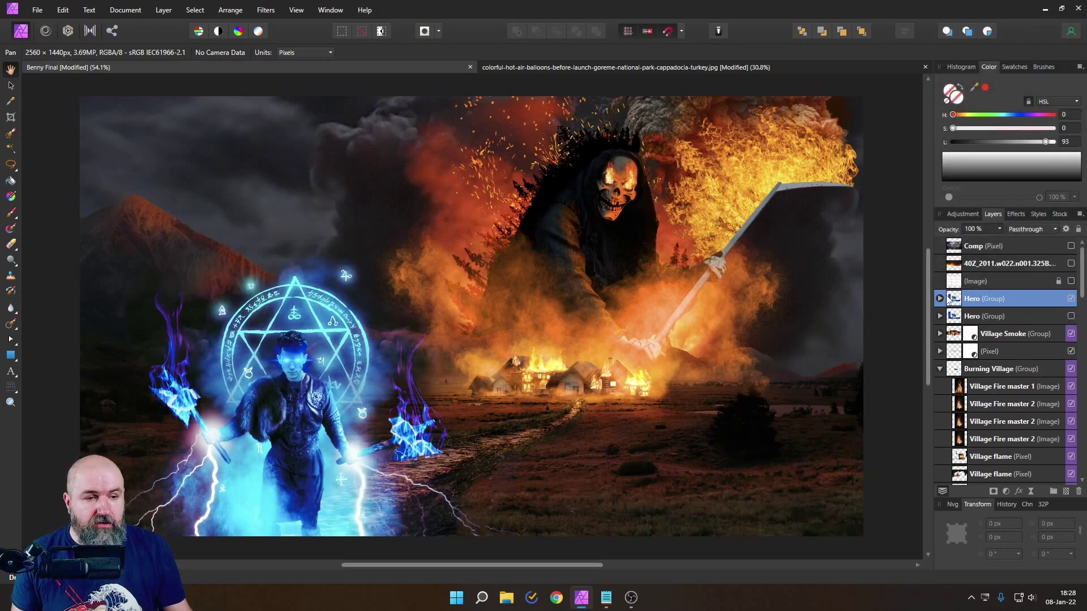
Rasterize the top Hero group into a single pixel layer, then return to the balloon document.
right_click(956, 300)
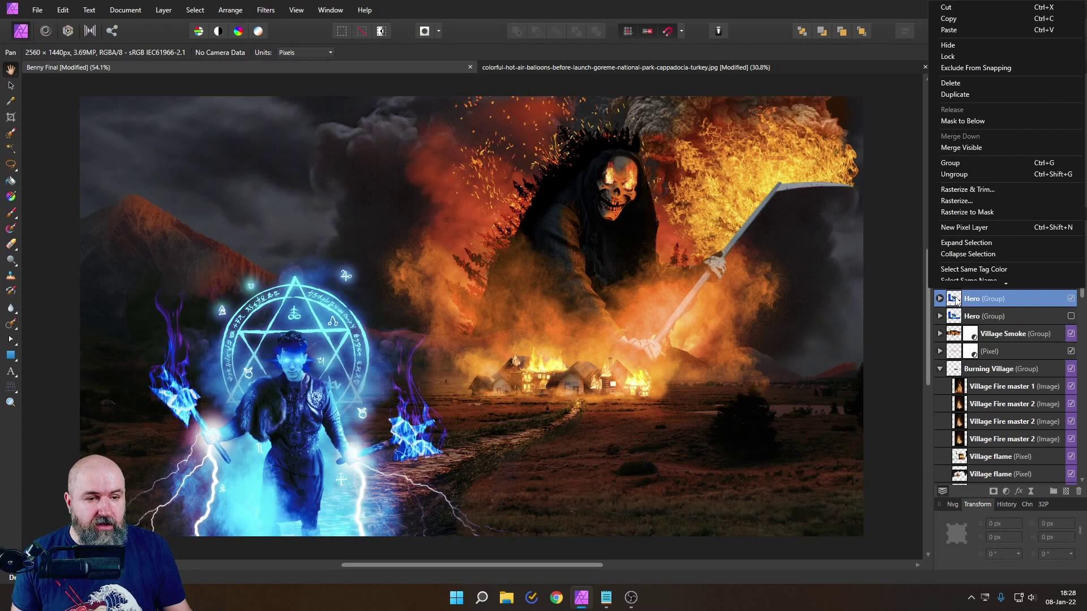
click(957, 202)
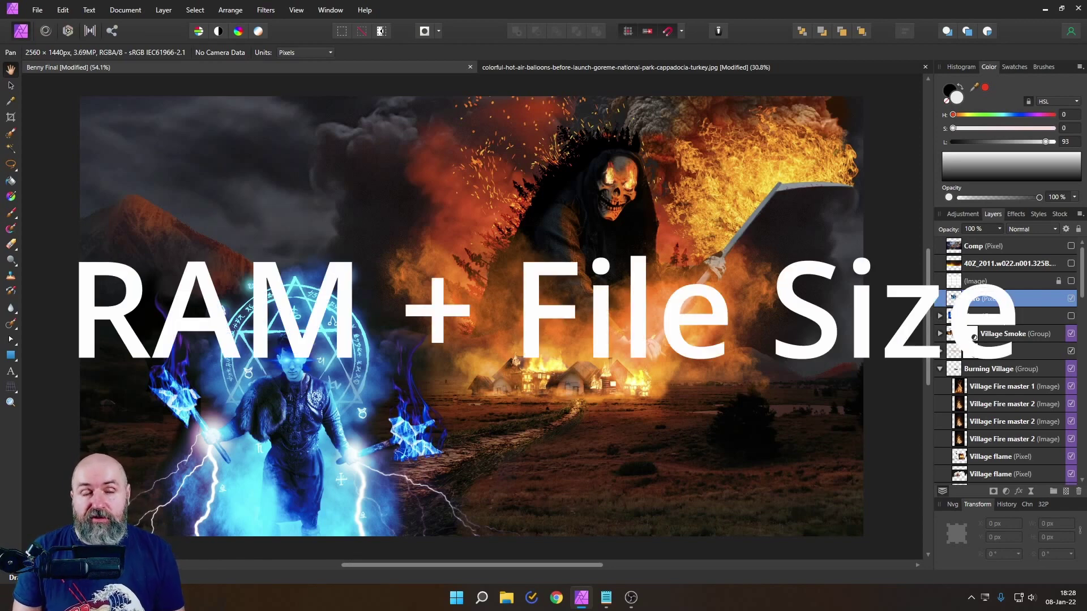
click(515, 67)
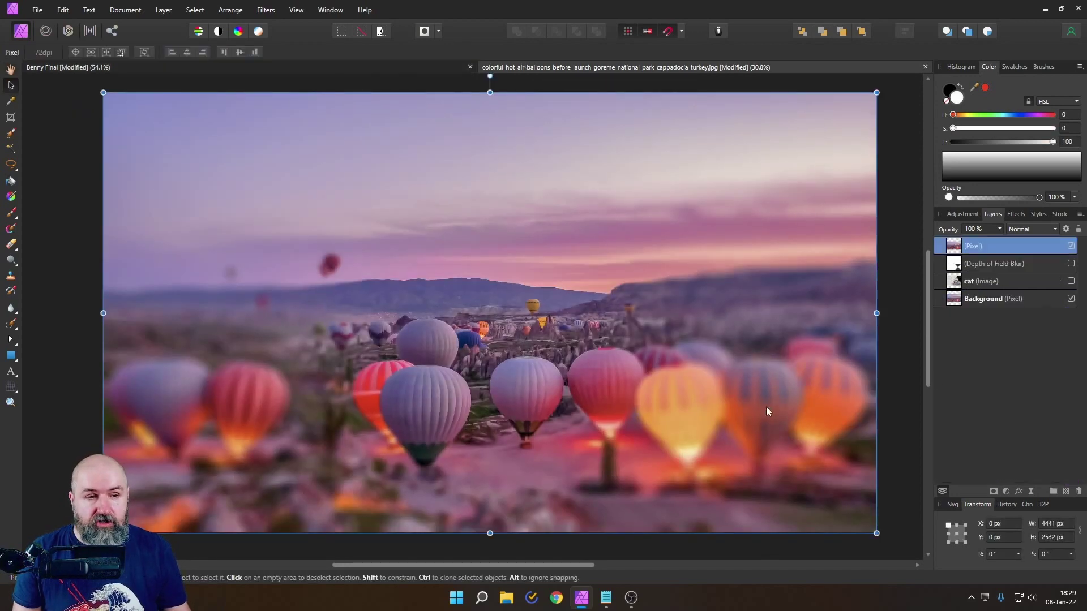
Undo back to the cat layer and scale the cat to about 468 × 312 px above the hills.
key(ctrl+z)
key(ctrl+z)
key(ctrl+z)
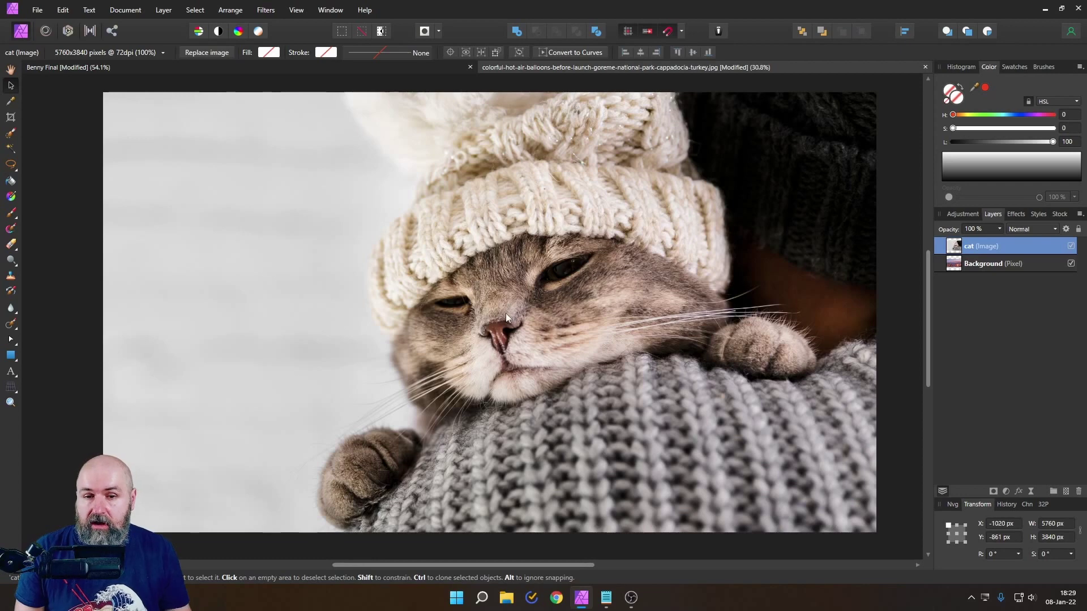
scroll(772, 285, down, 2)
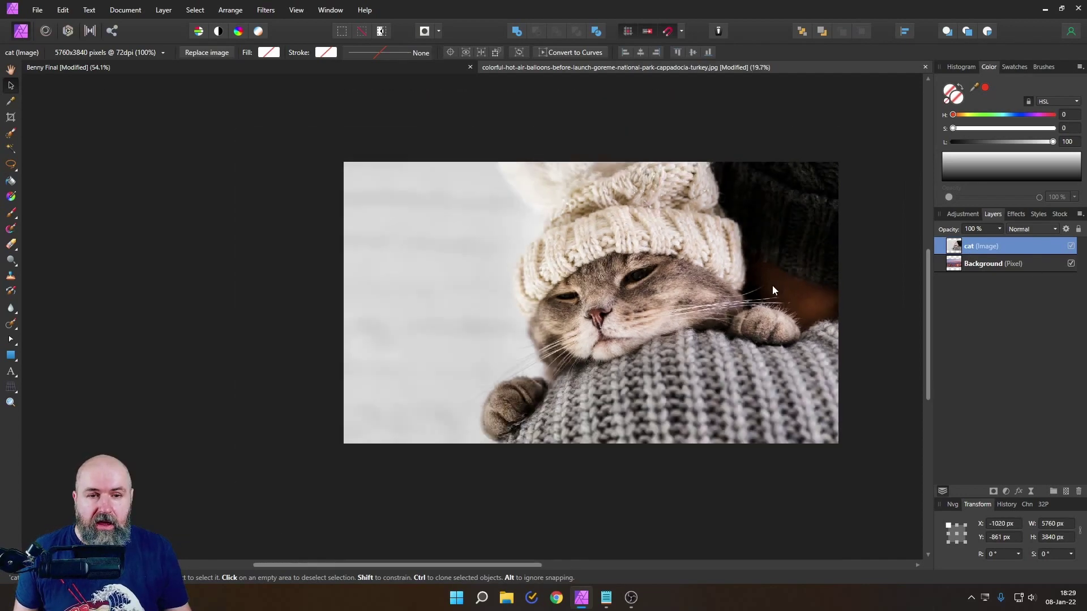
scroll(772, 285, down, 1)
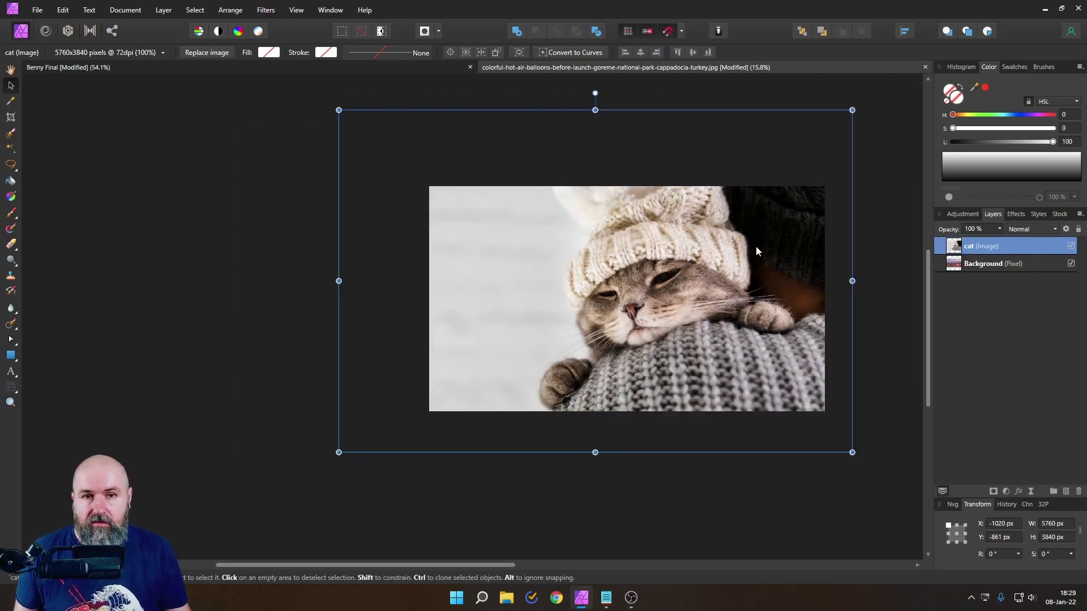
drag(852, 111, 476, 363)
drag(430, 399, 565, 293)
drag(614, 259, 585, 281)
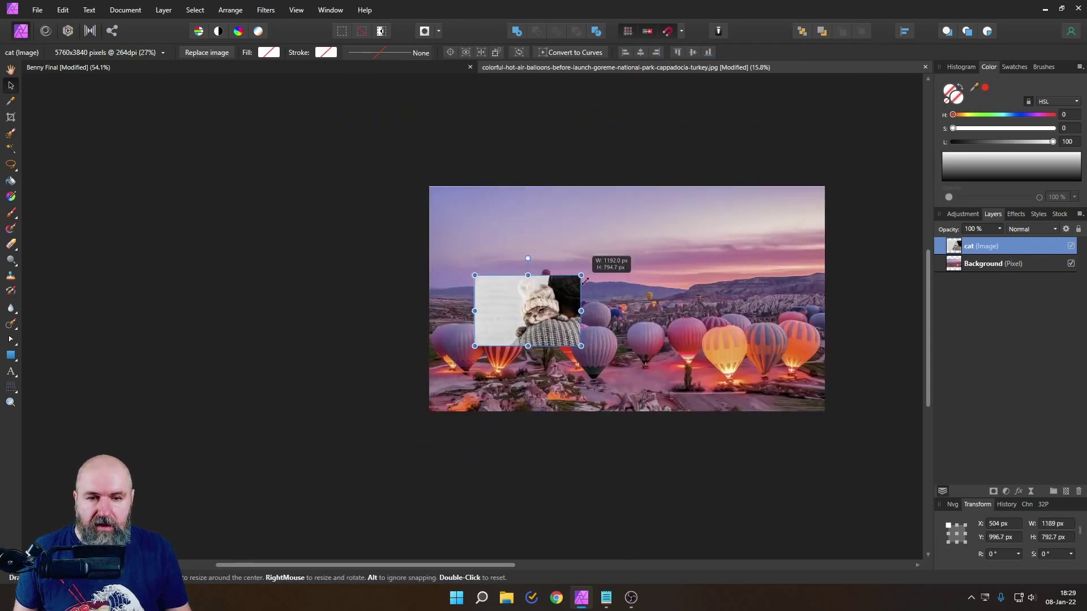
drag(544, 334, 712, 298)
scroll(709, 297, up, 3)
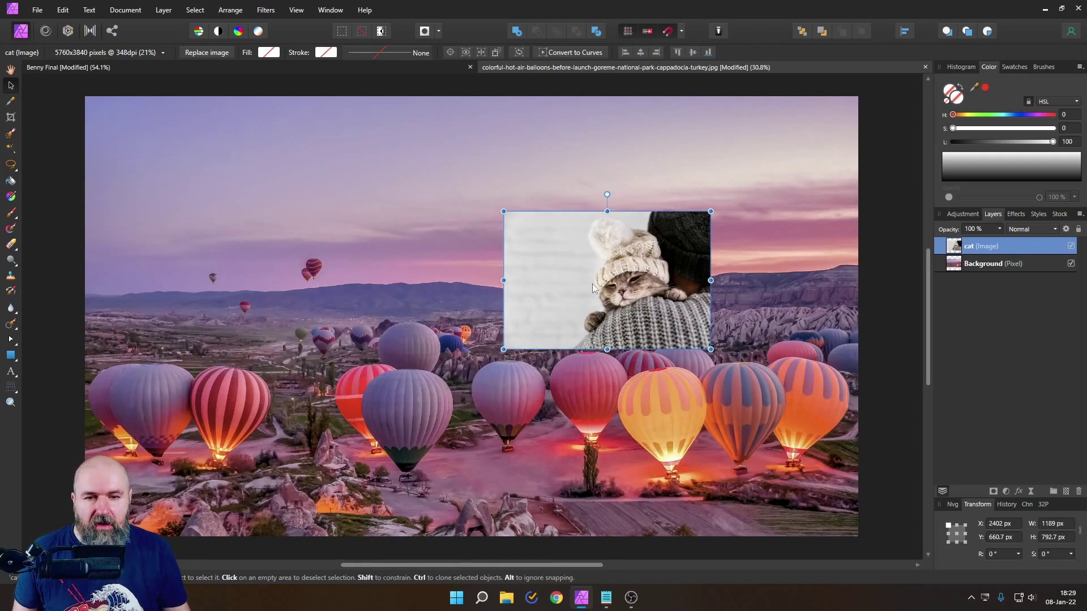
drag(504, 349, 509, 371)
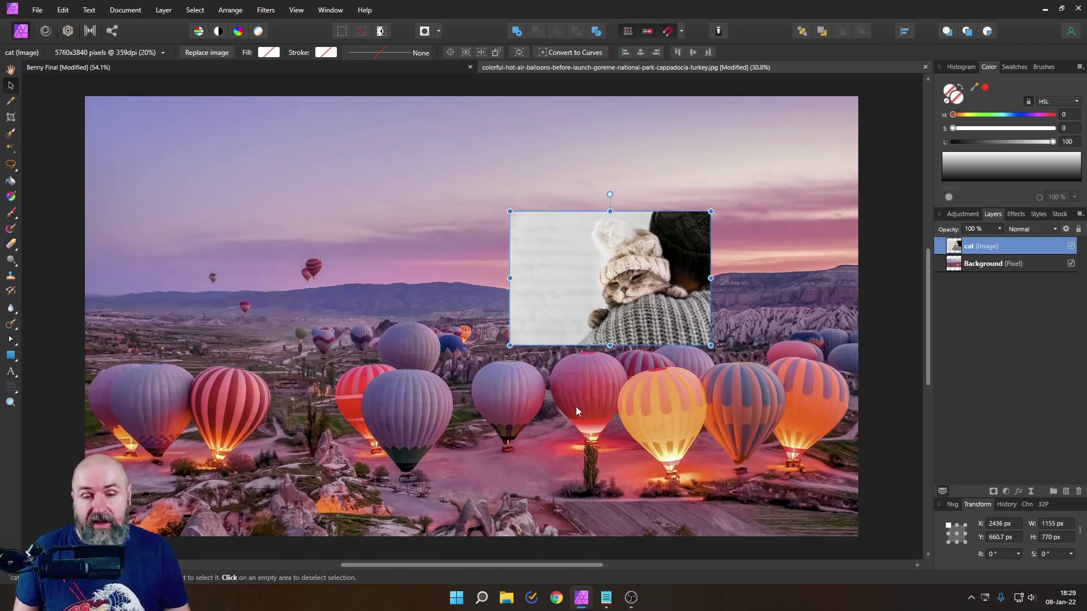
mouse_move(510, 343)
mouse_down()
mouse_move(640, 260)
mouse_move(519, 338)
mouse_up()
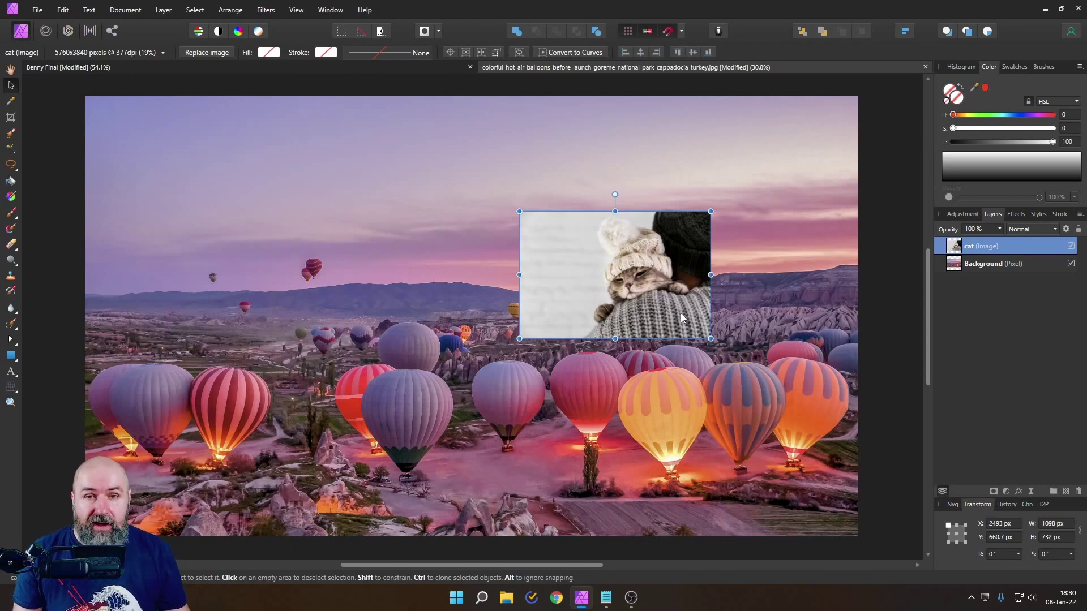
drag(711, 211, 648, 284)
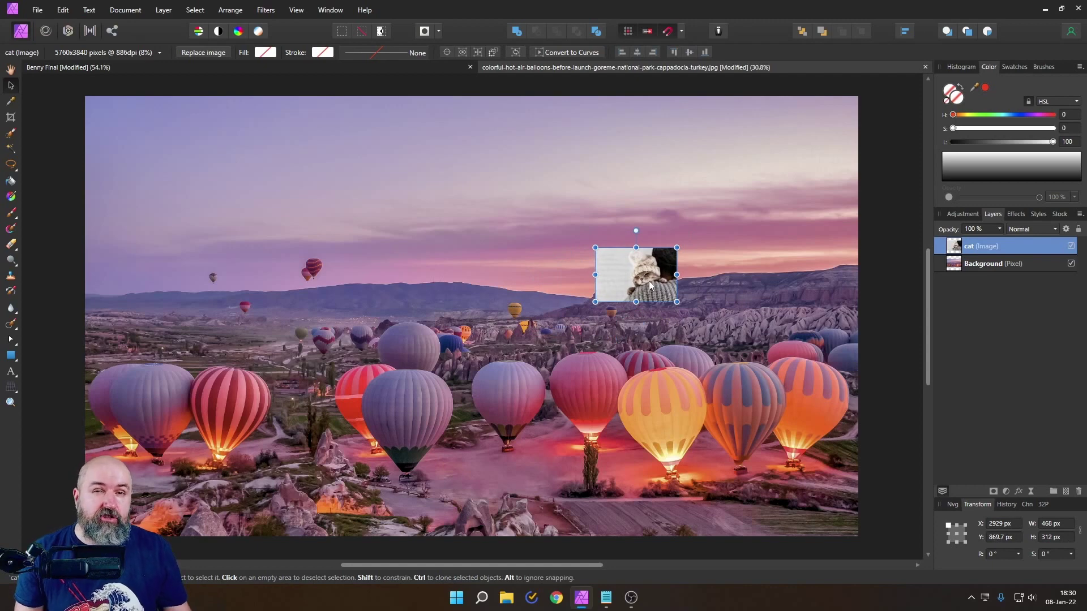
Rasterize the cat layer, enlarge it to reveal pixelation, then shrink it back over the balloons.
right_click(954, 251)
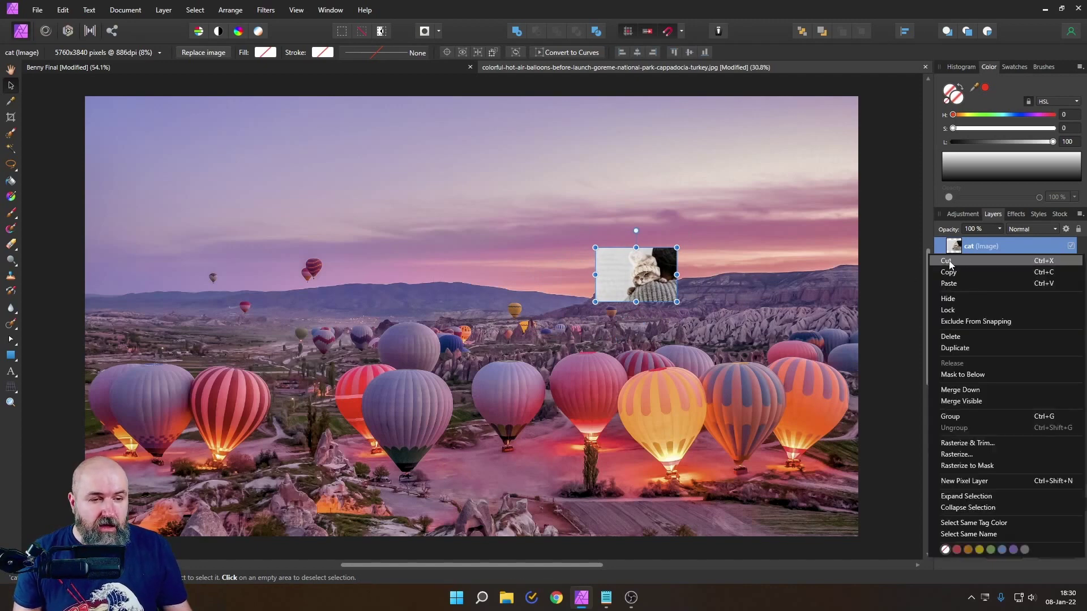
click(956, 456)
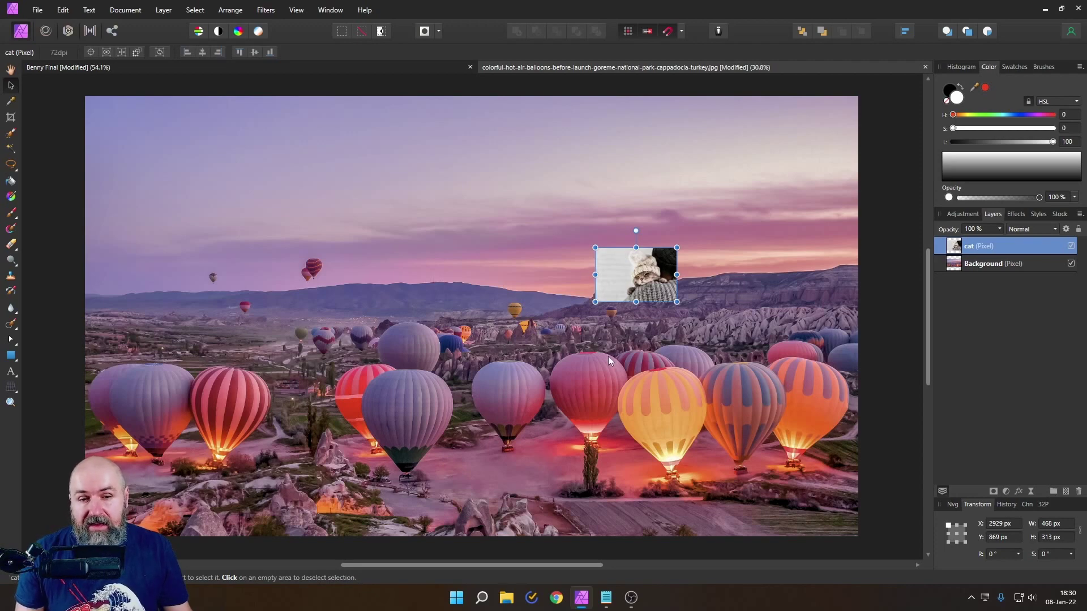
drag(595, 302, 56, 609)
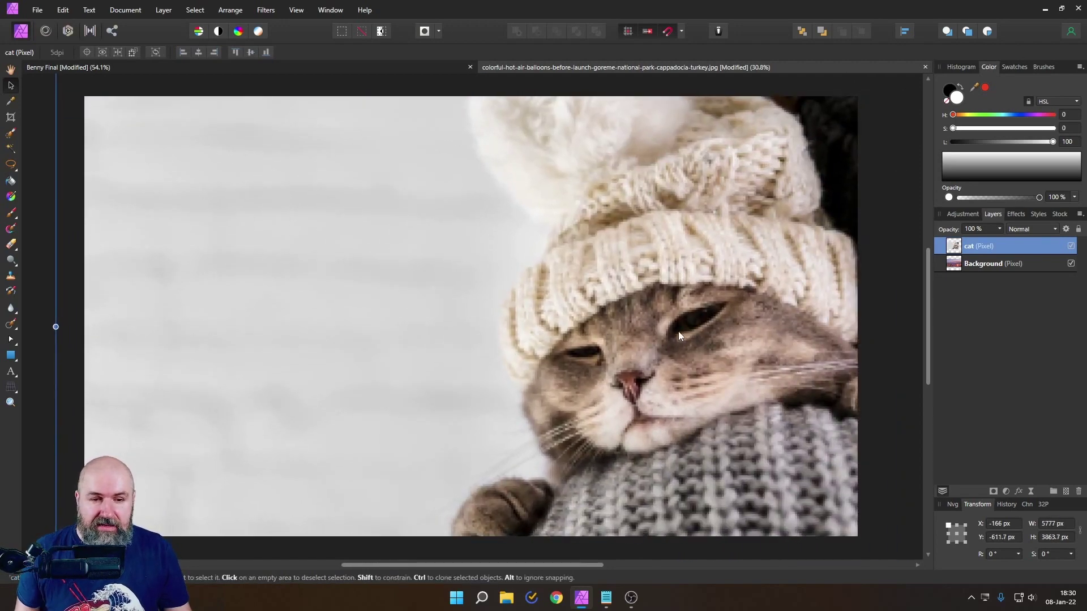
scroll(678, 331, up, 3)
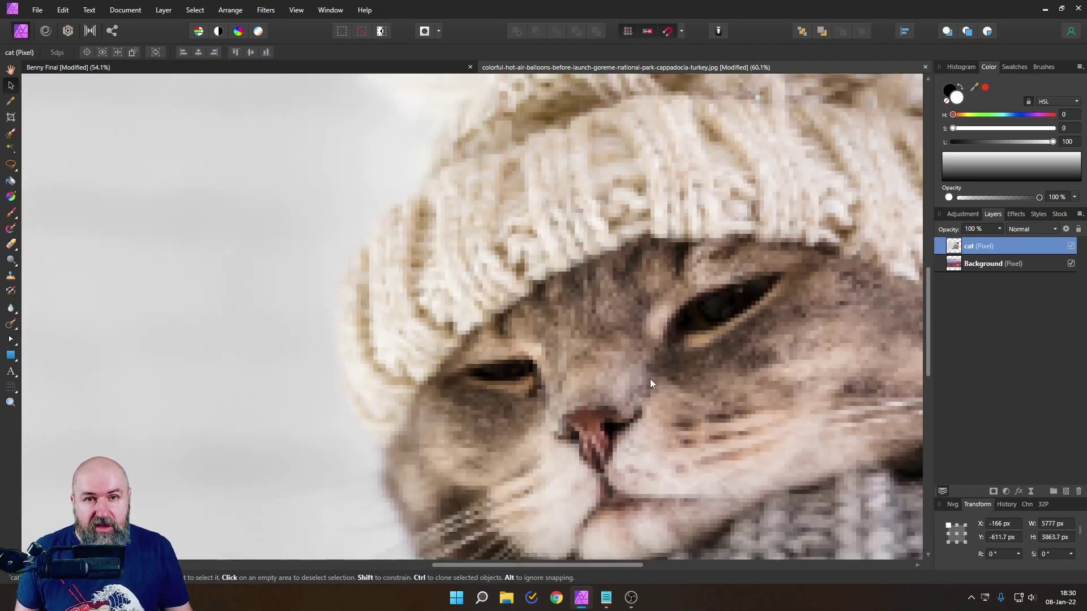
scroll(648, 377, down, 4)
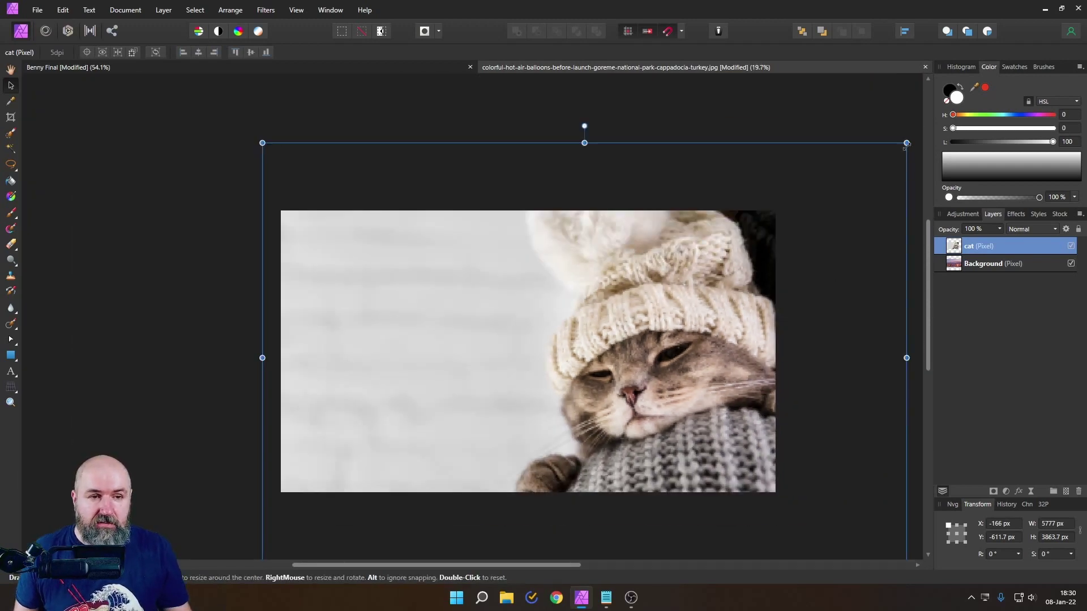
drag(901, 148, 596, 342)
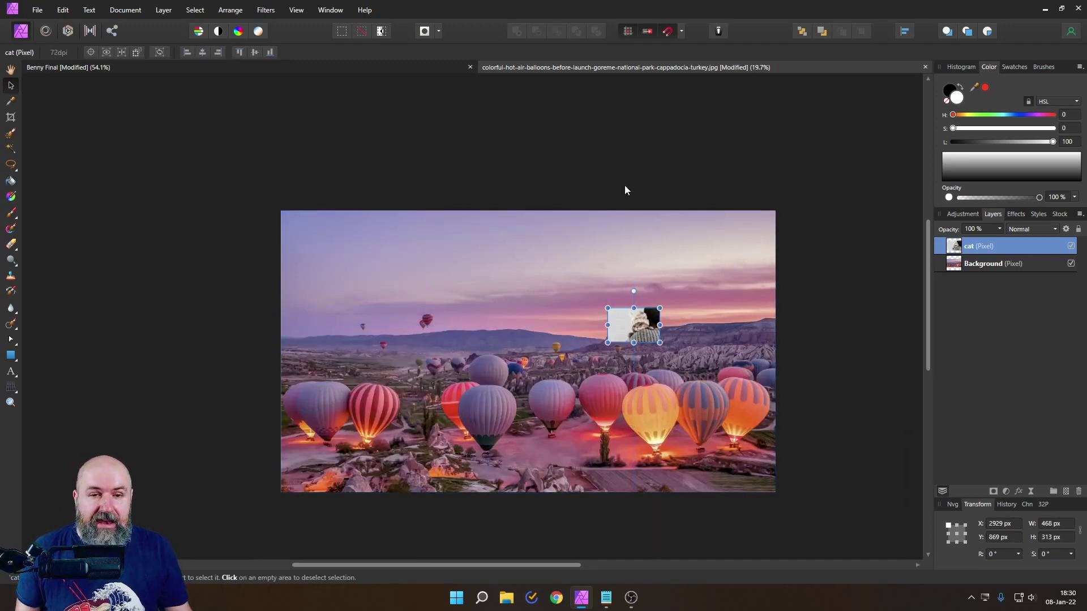
Deselect, review the History panel's edits including Rasterize, reselect the cat layer and open the File menu.
scroll(624, 185, up, 2)
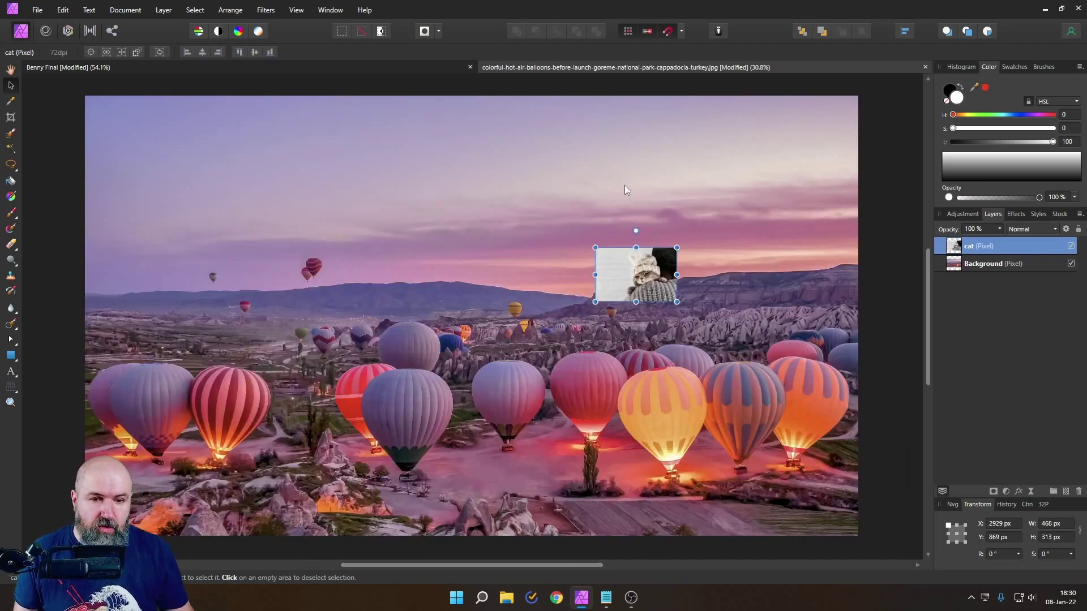
click(890, 220)
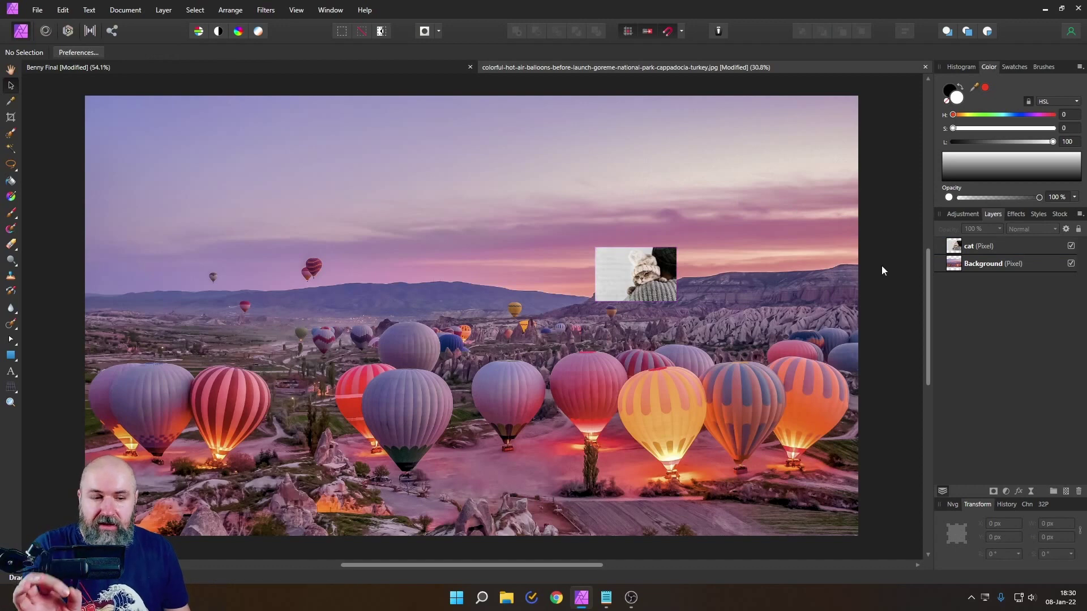
click(1006, 504)
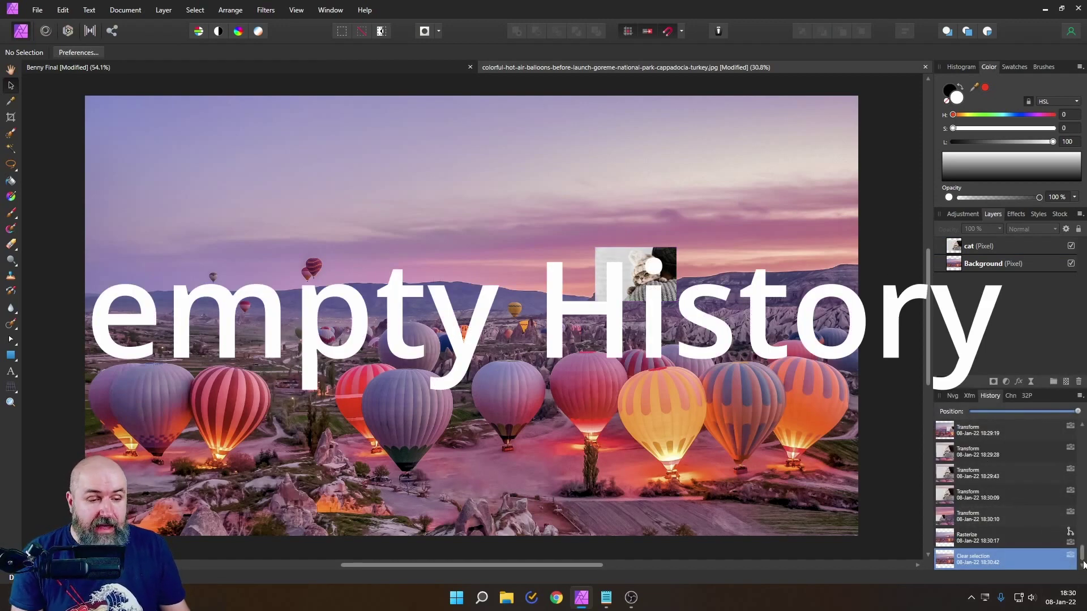
mouse_move(1083, 563)
mouse_down()
mouse_move(1079, 440)
mouse_move(1075, 583)
mouse_up()
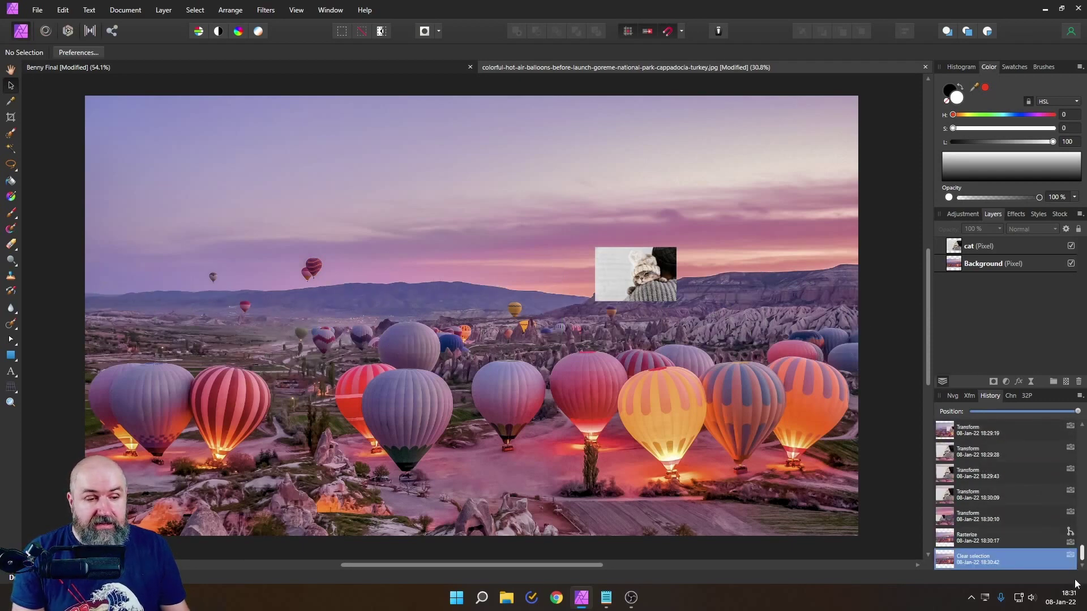
click(953, 253)
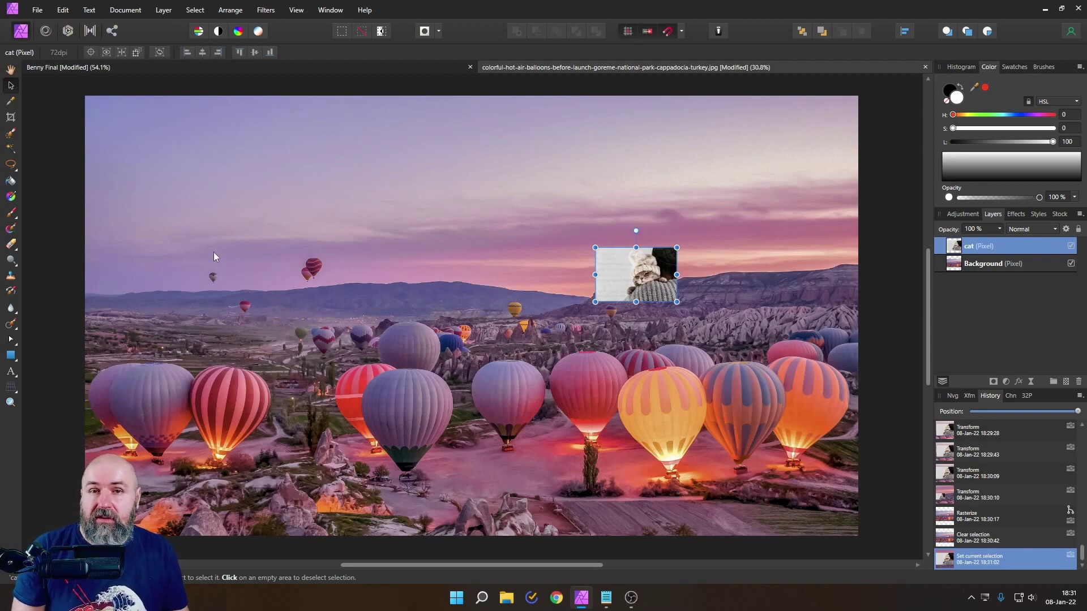
click(38, 11)
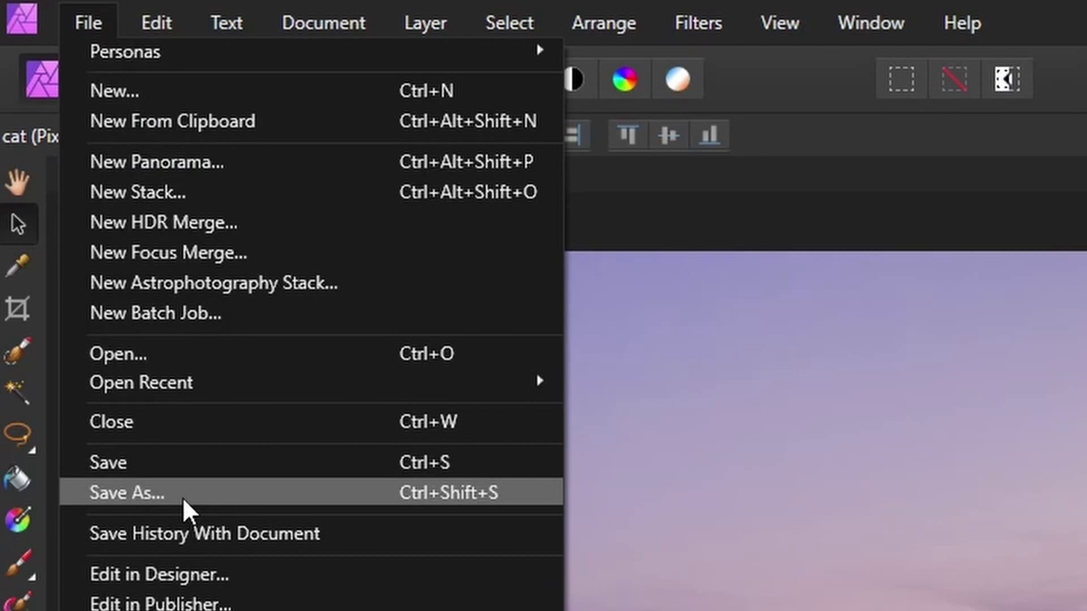
Close and reopen the File menu to point out Save History With Document, then dismiss it.
key(Escape)
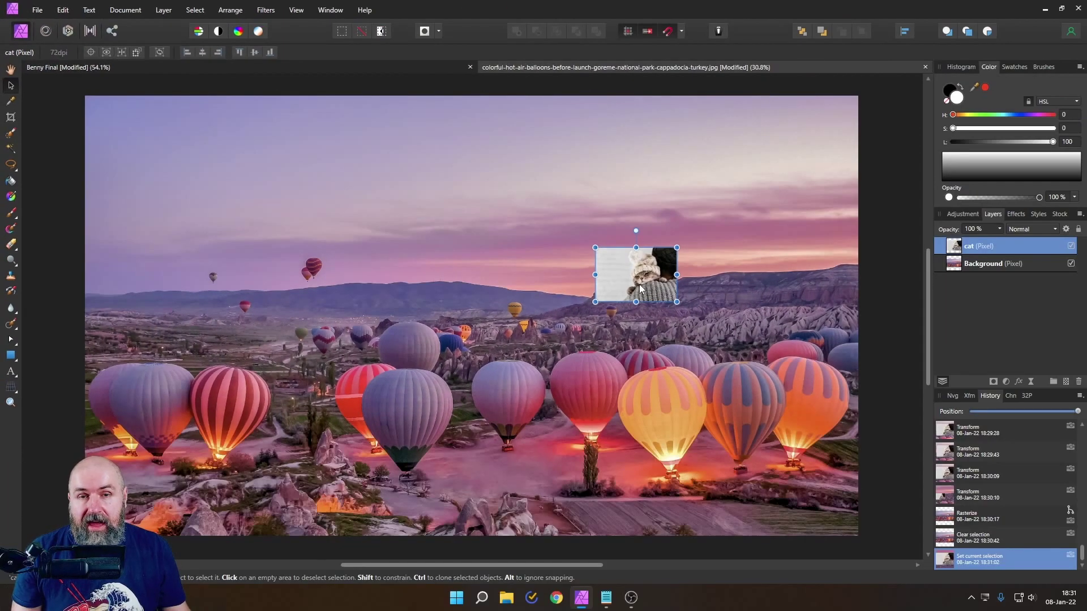
click(38, 9)
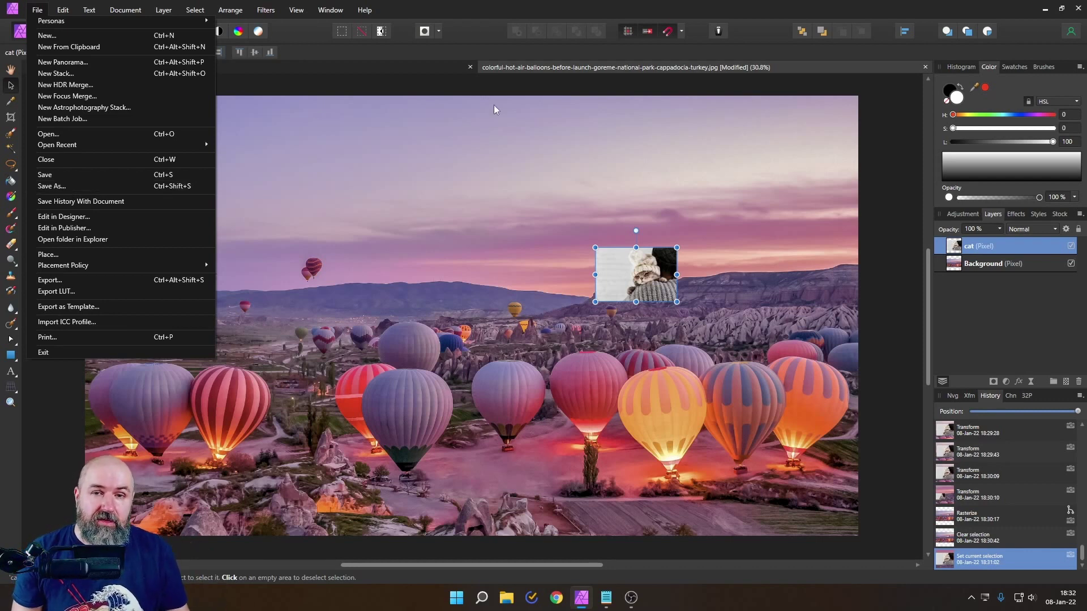
click(602, 70)
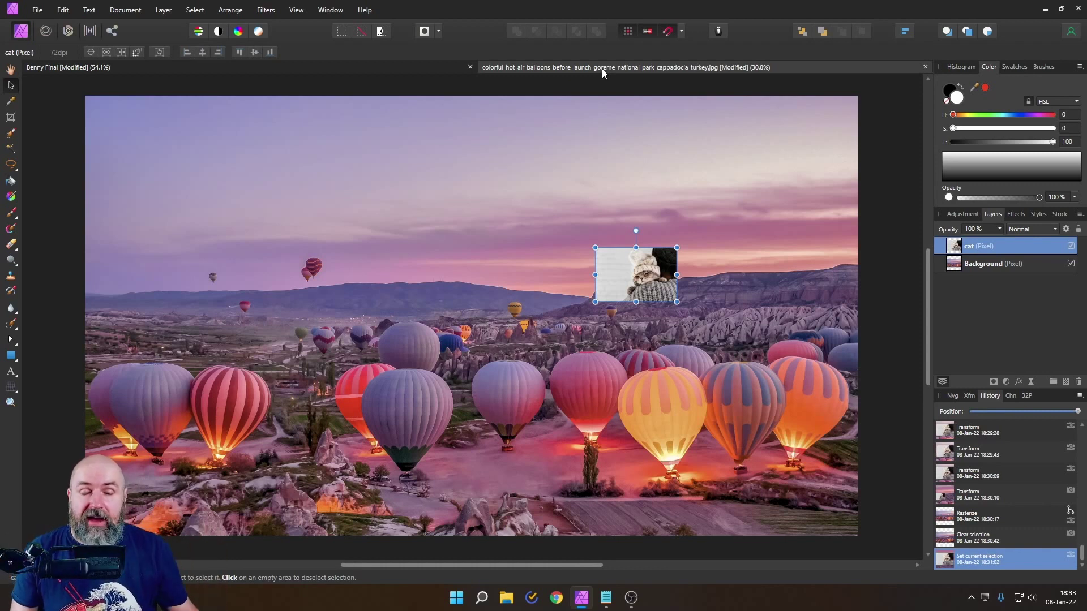
Shrink the balloon background into the top-left corner and Ctrl-drag copies scattered across the canvas.
drag(513, 362, 513, 369)
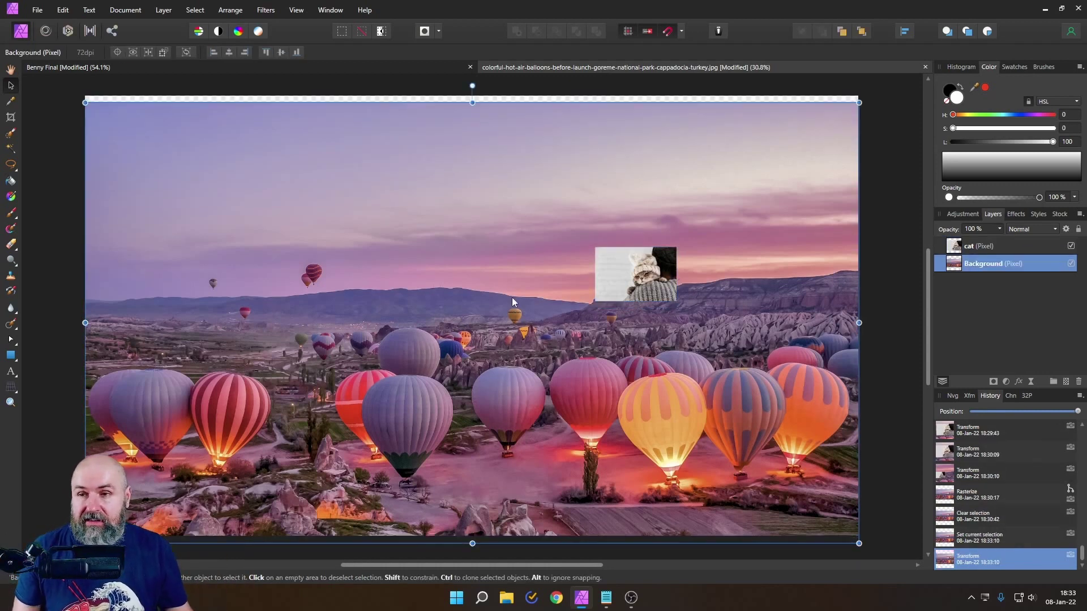
drag(859, 545, 226, 182)
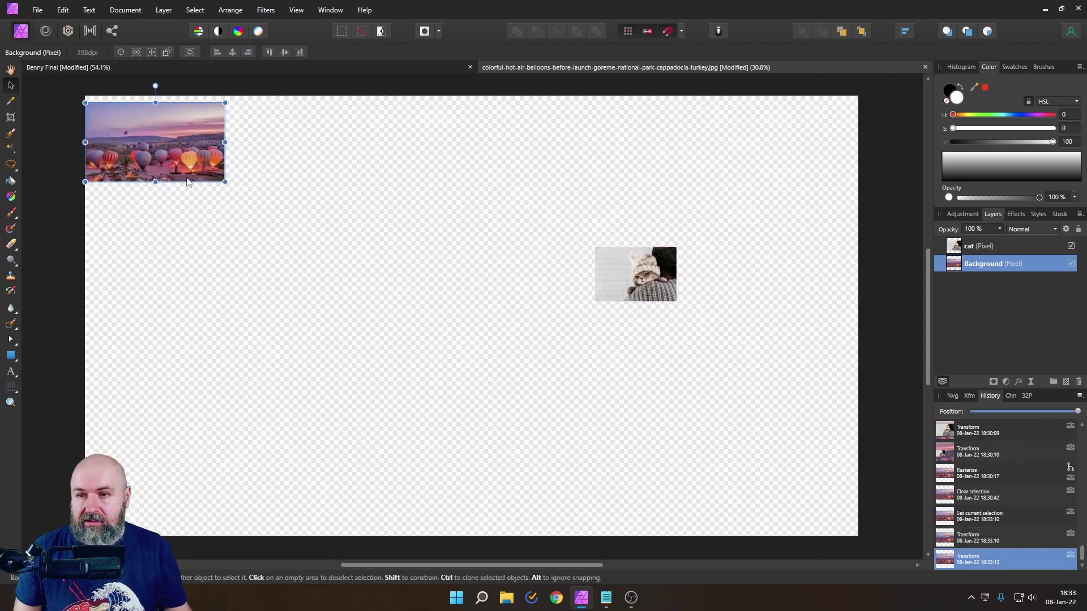
drag(159, 157, 363, 159)
drag(416, 155, 624, 144)
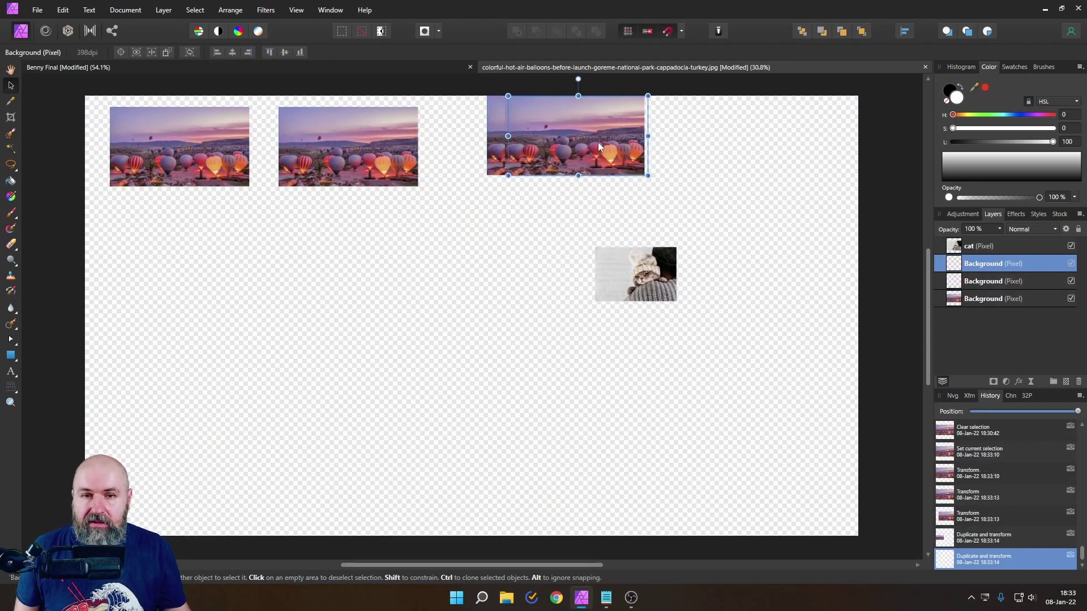
drag(553, 123, 187, 240)
drag(193, 290, 201, 507)
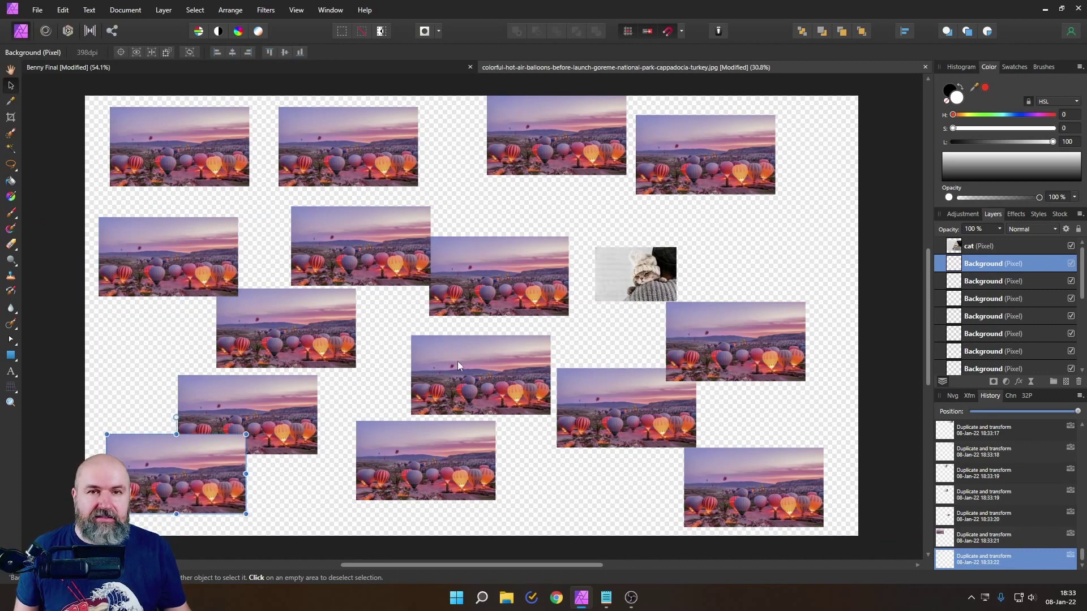
click(227, 127)
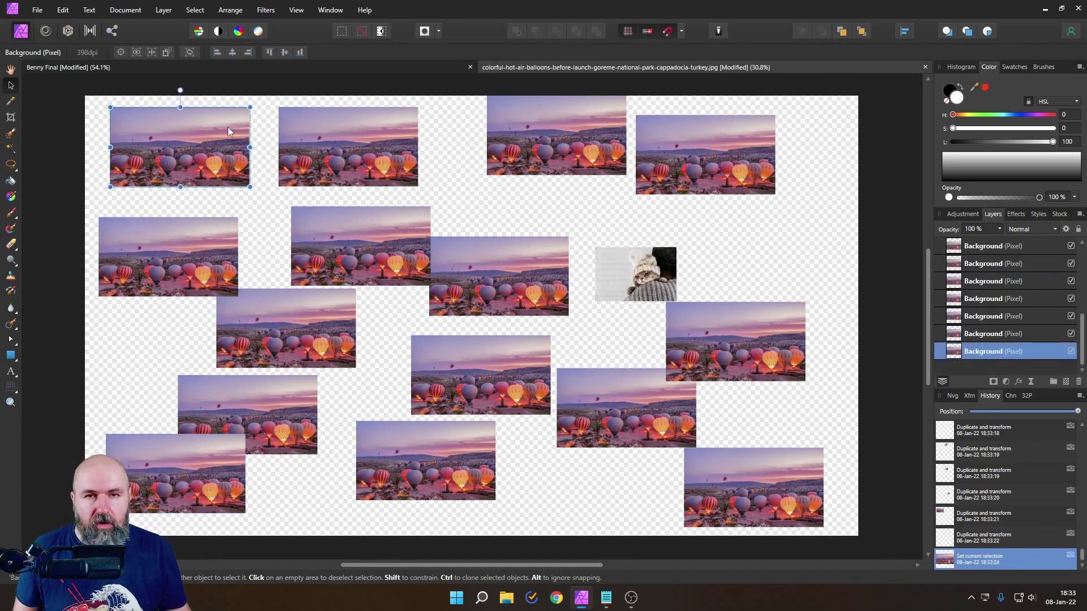